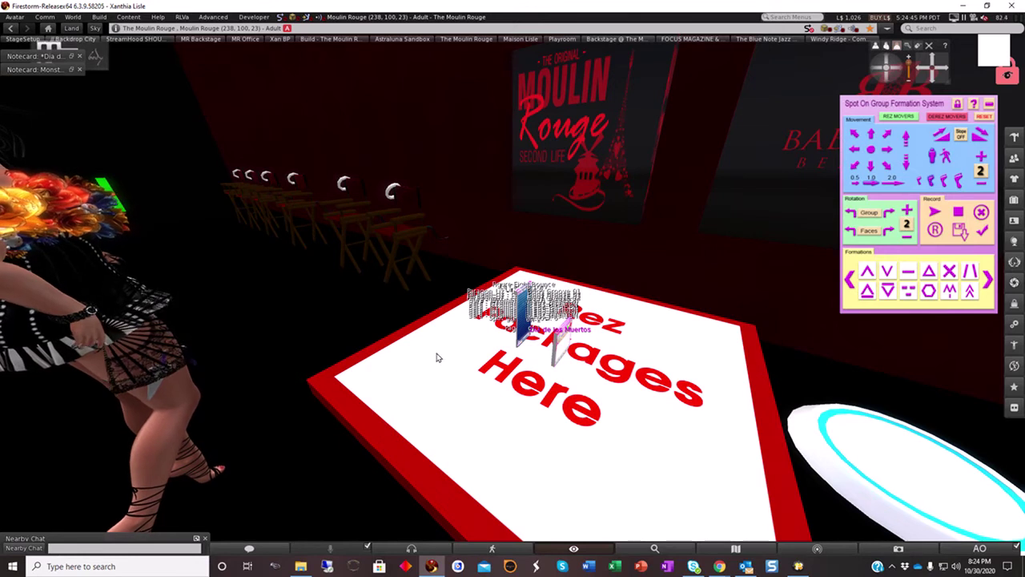
# Step: Focus the camera on the two boxes on the Rez Packages Here platform
pyautogui.keyDown('alt'); pyautogui.click(464, 327); pyautogui.keyUp('alt')
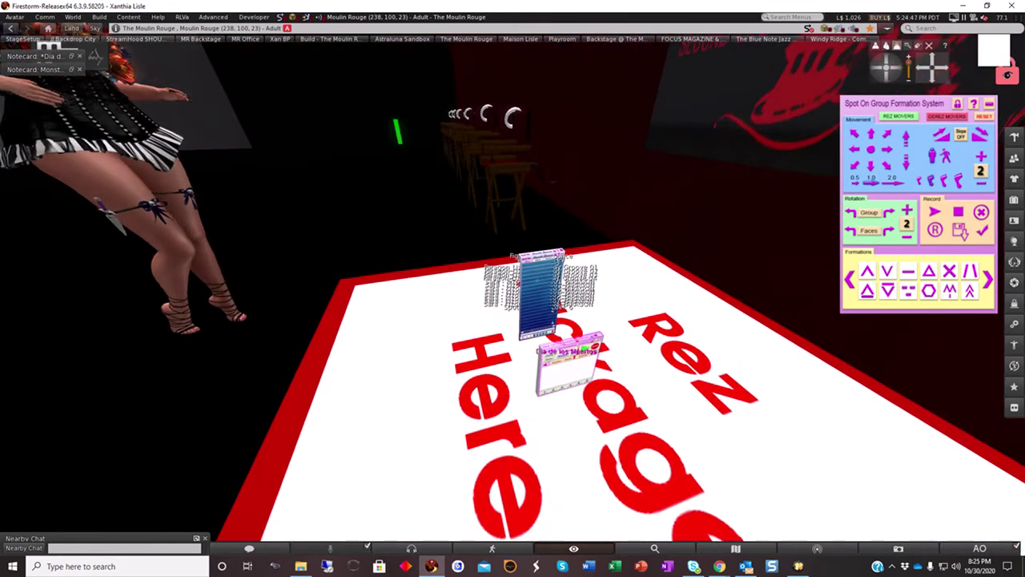
pyautogui.rightClick(588, 346)
pyautogui.click(611, 370)
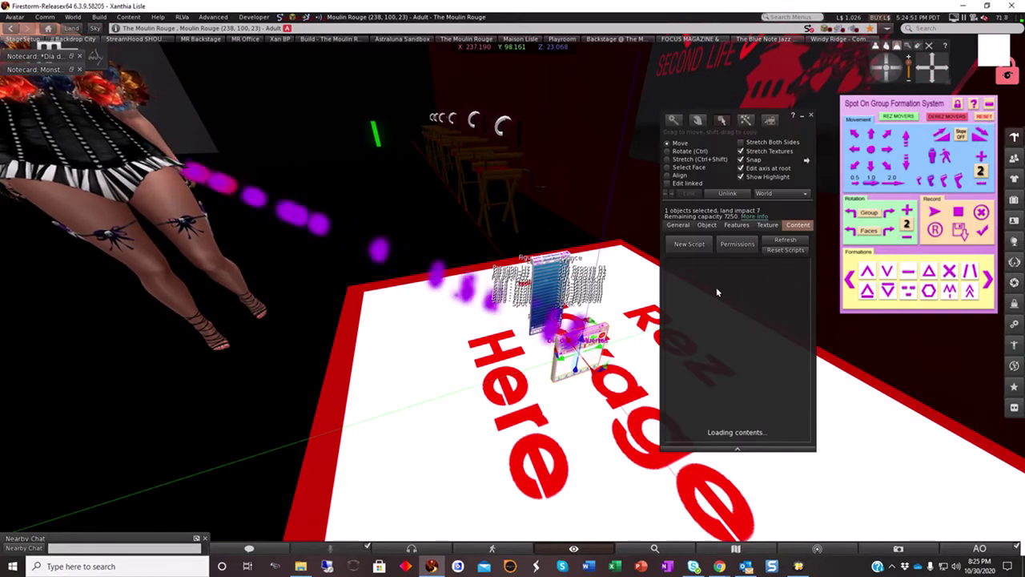
pyautogui.click(678, 226)
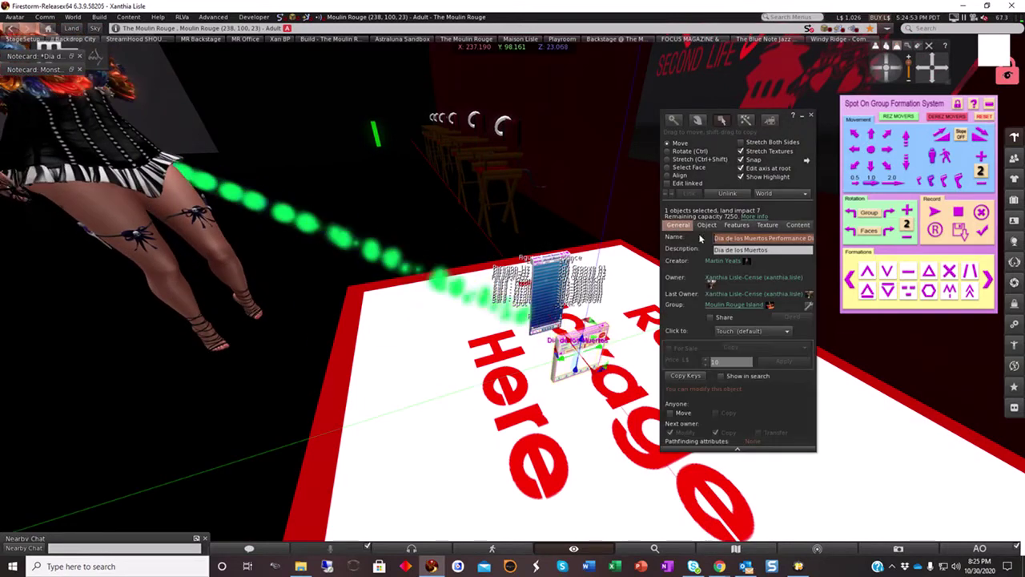
pyautogui.click(797, 225)
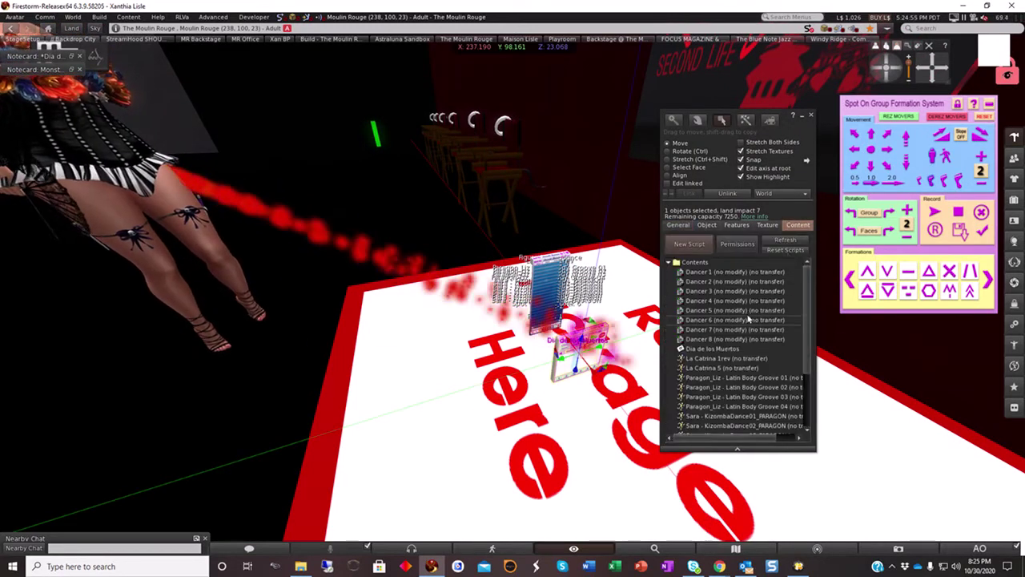
pyautogui.click(541, 298)
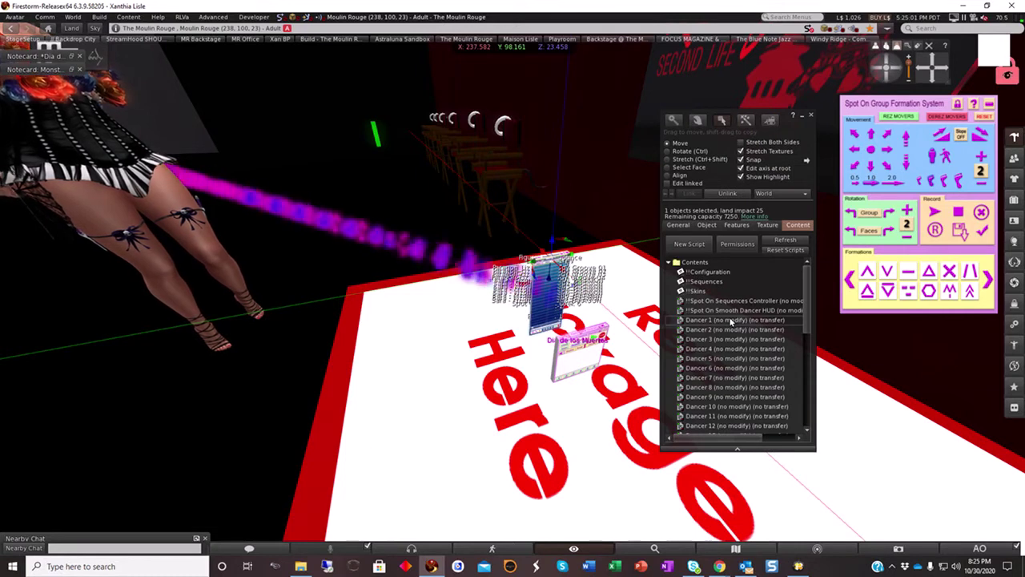
pyautogui.scroll(-6, 732, 320)
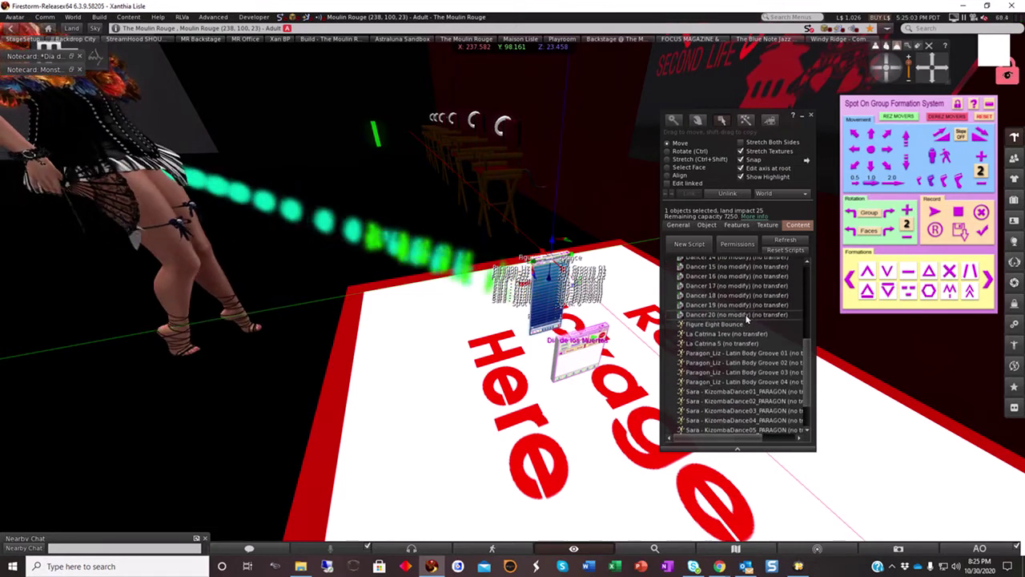
pyautogui.scroll(-2, 746, 317)
pyautogui.click(678, 225)
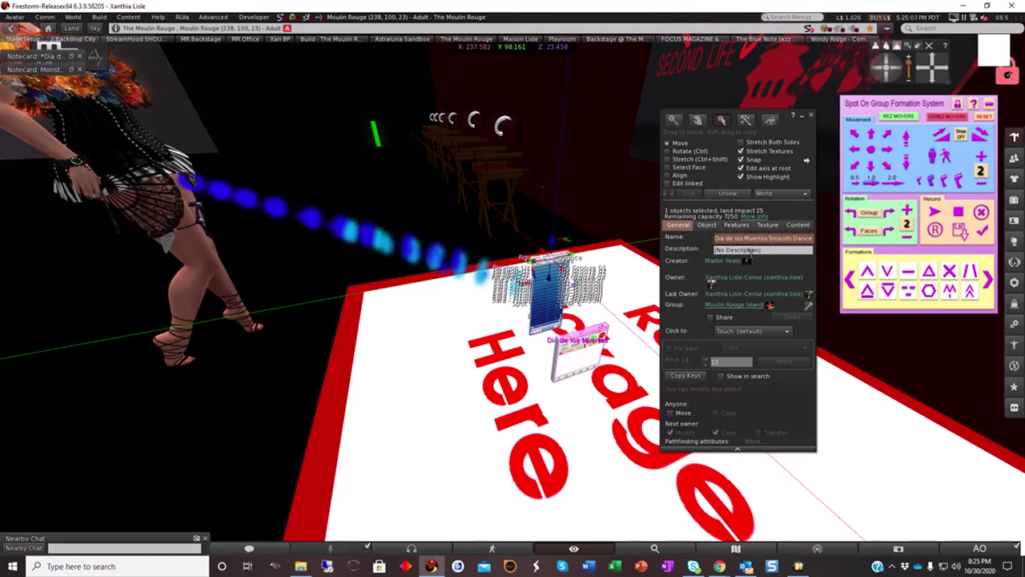
pyautogui.click(609, 361)
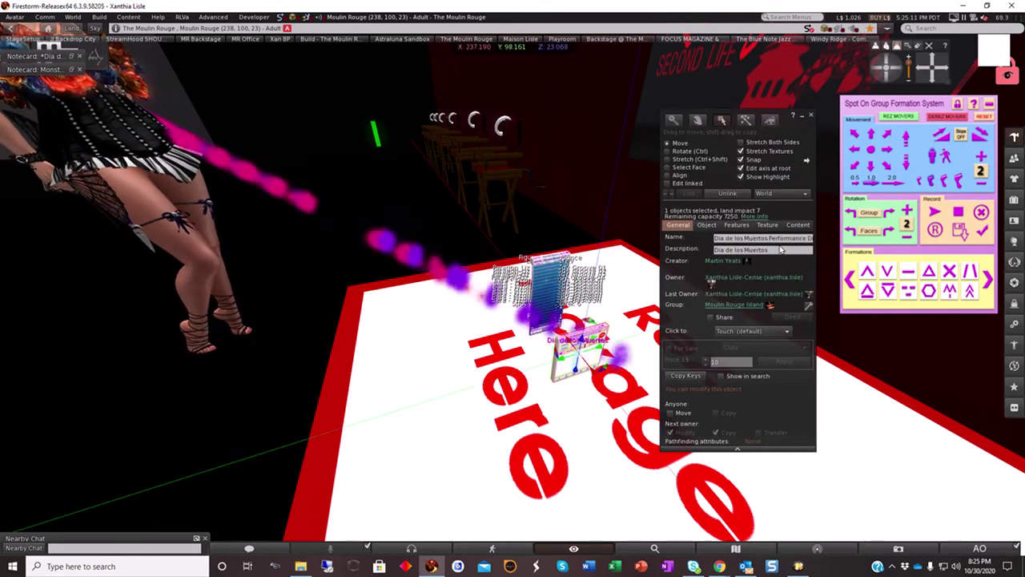
pyautogui.click(797, 226)
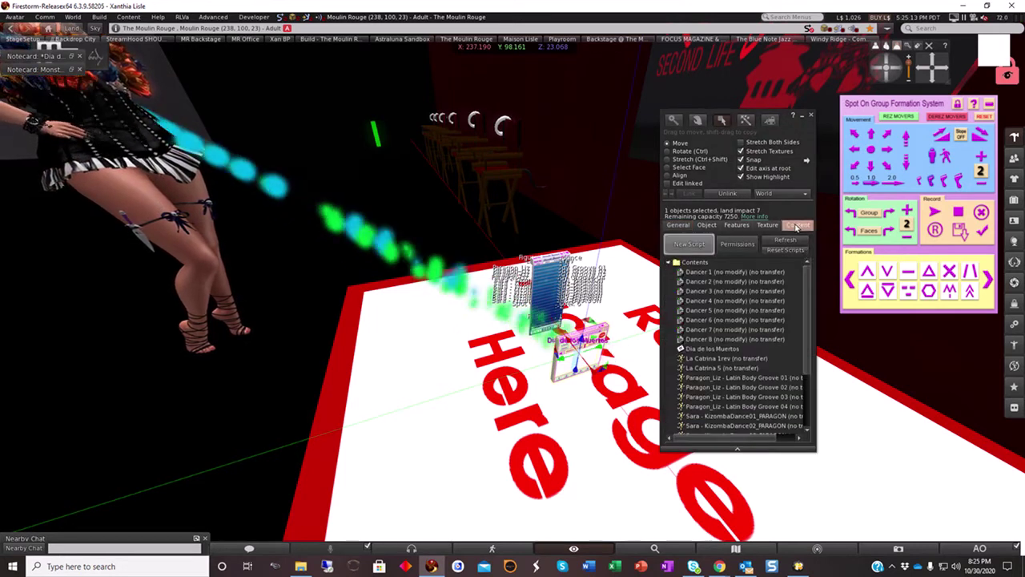
pyautogui.scroll(-3, 803, 282)
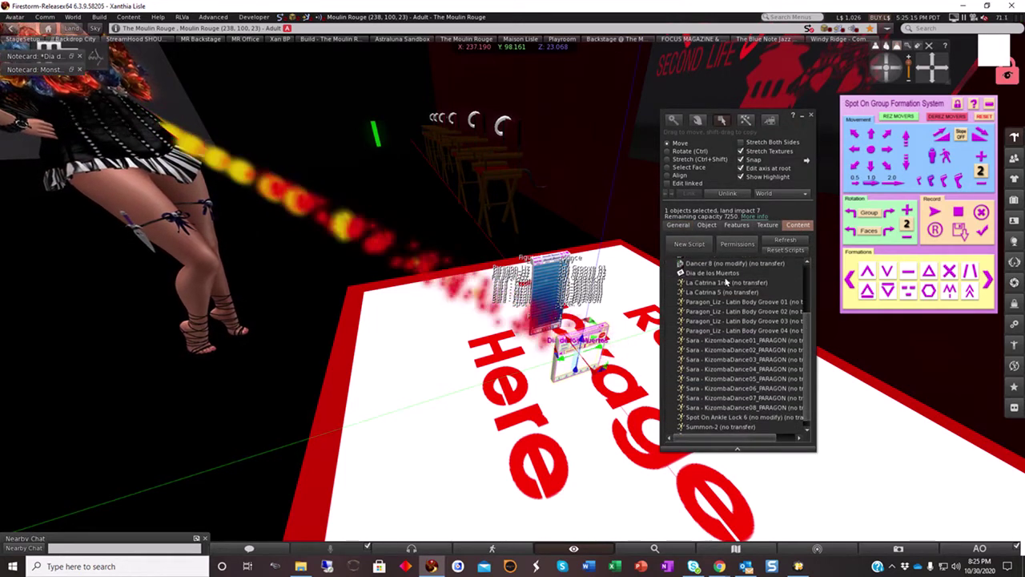
pyautogui.click(811, 117)
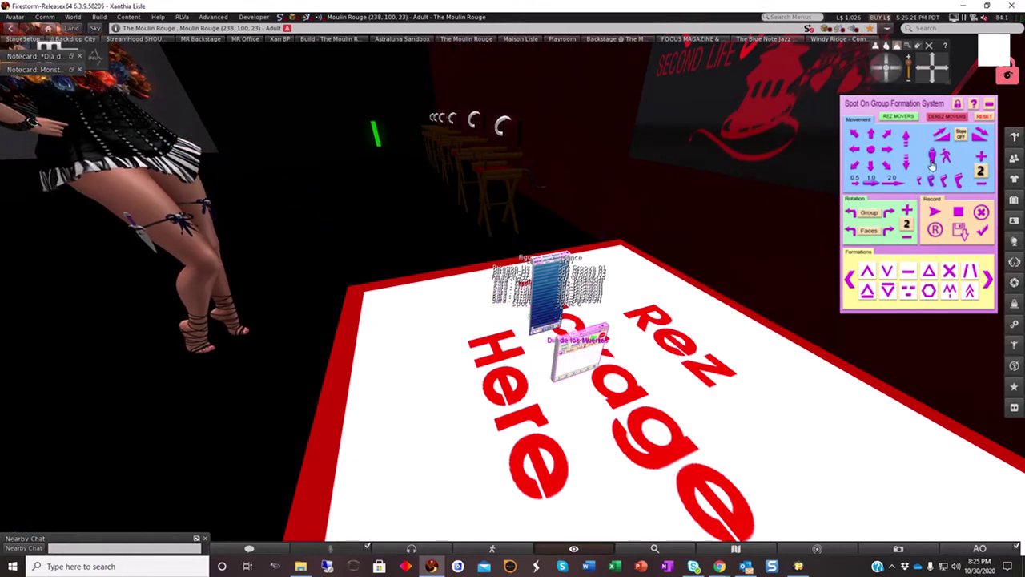
# Step: Take the Dia de los Muertos box contents and wear the Smooth Dancer and Performance Director HUDs
pyautogui.rightClick(589, 353)
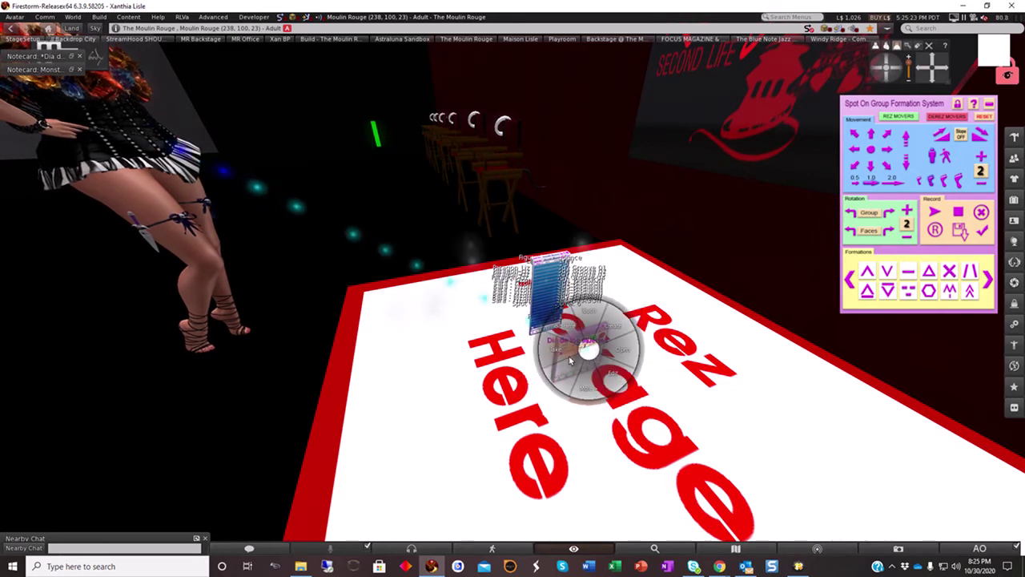
pyautogui.click(558, 333)
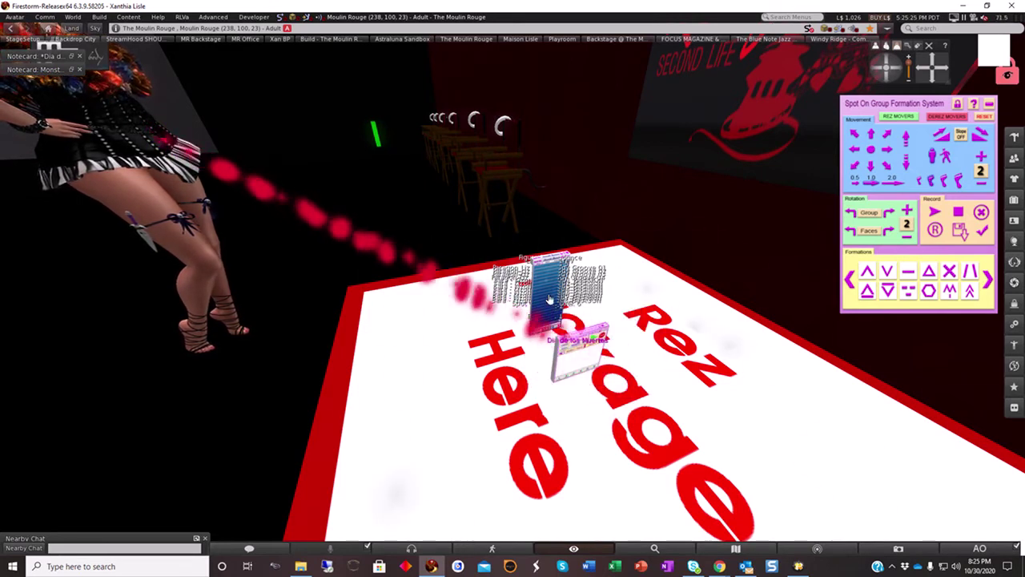
pyautogui.hotkey('ctrl', 'i')
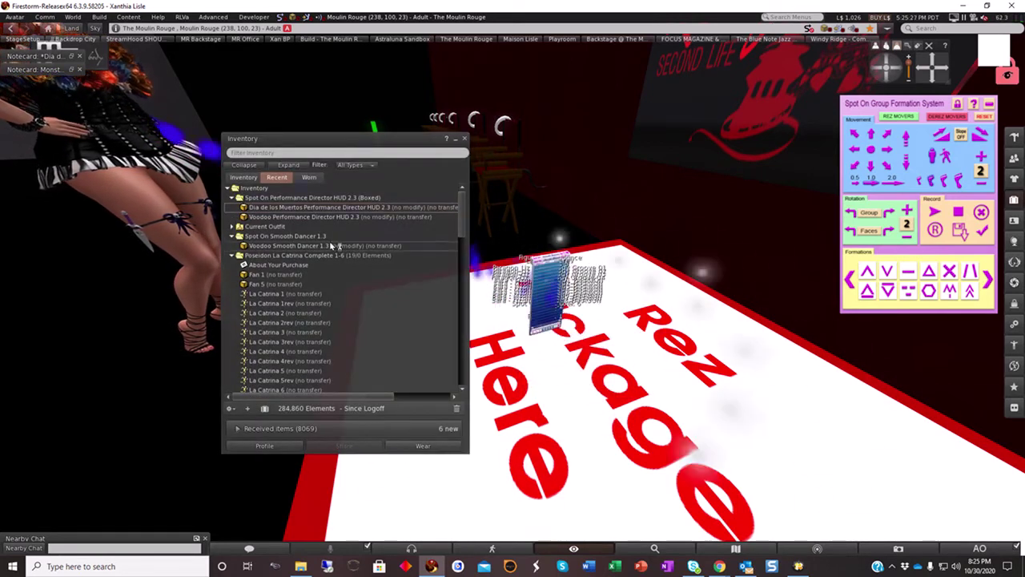
pyautogui.rightClick(302, 210)
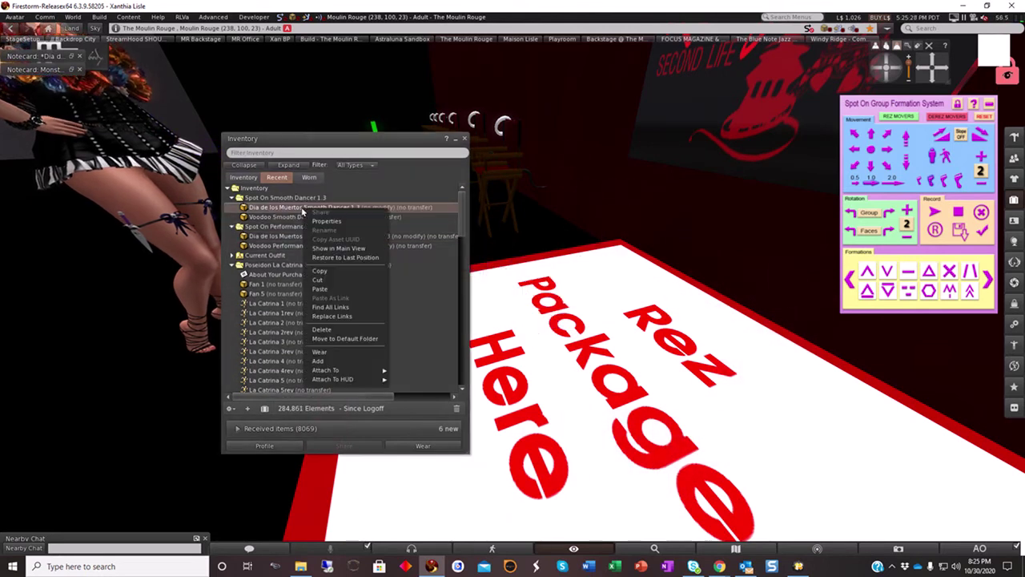
pyautogui.click(331, 354)
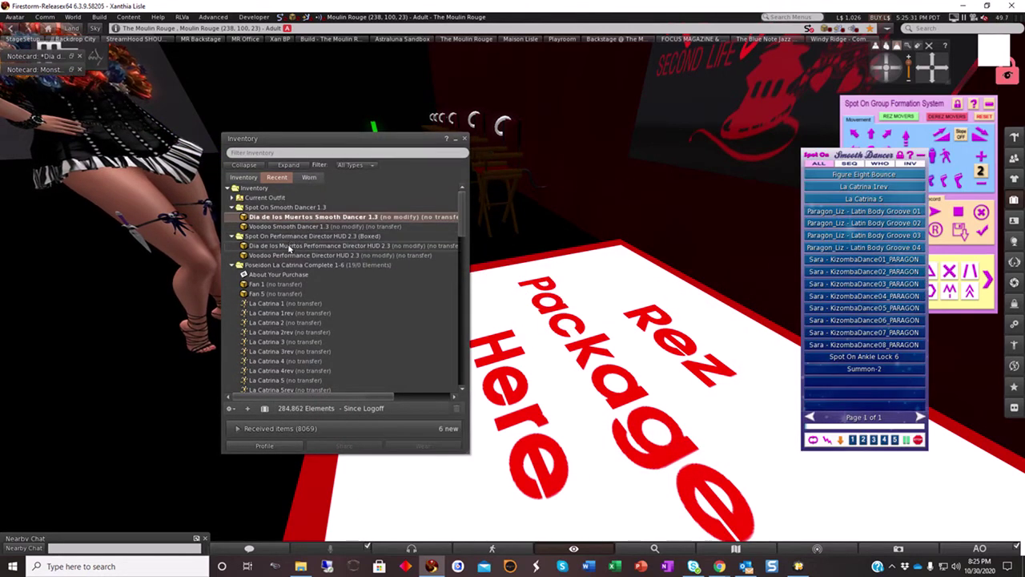
pyautogui.rightClick(289, 247)
pyautogui.click(326, 398)
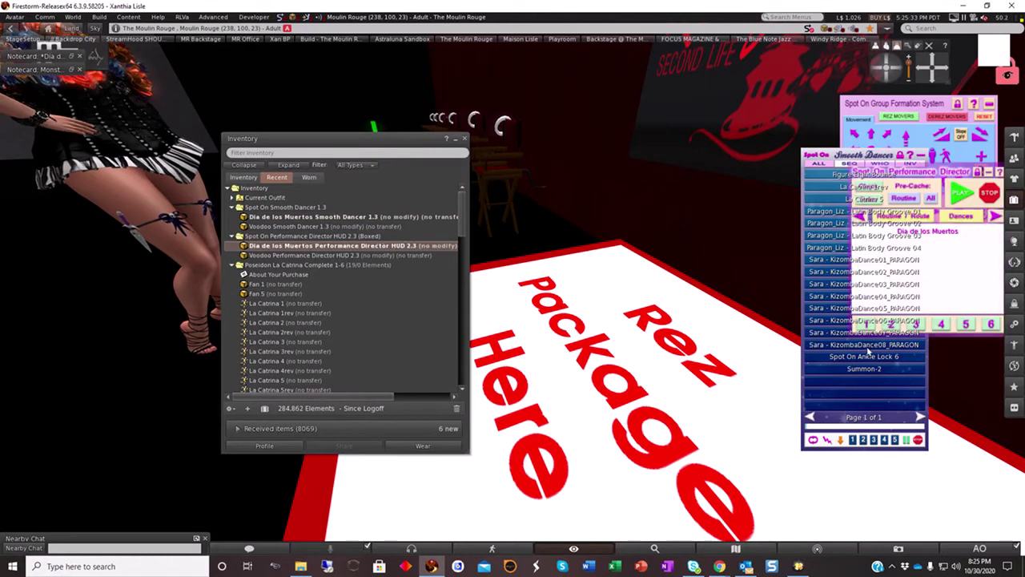
# Step: Reposition the Smooth Dancer and Performance Director HUDs beside the formation HUD
pyautogui.rightClick(836, 306)
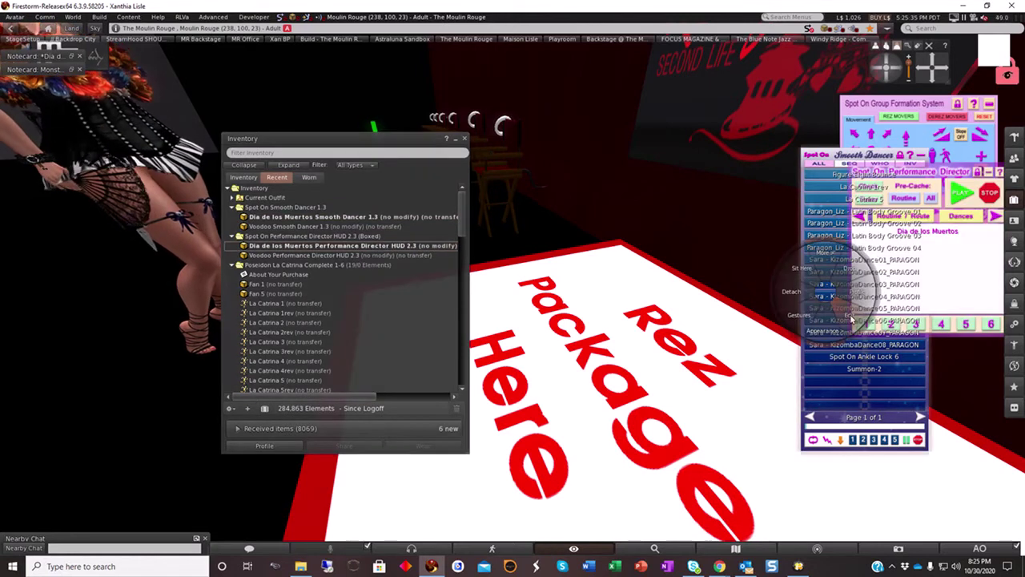
pyautogui.click(852, 318)
pyautogui.moveTo(895, 308); pyautogui.dragTo(807, 314)
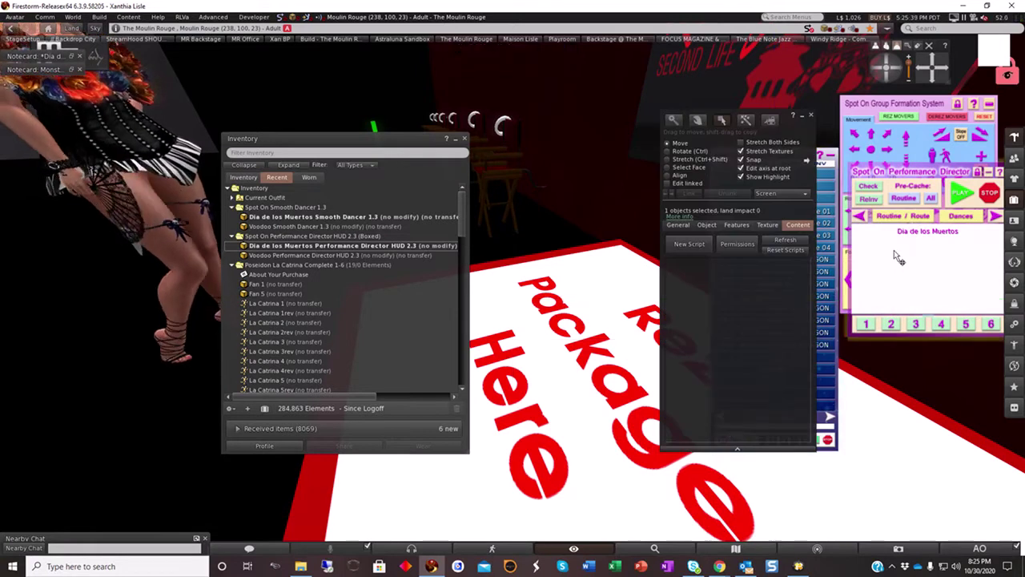
pyautogui.moveTo(907, 256); pyautogui.dragTo(931, 382)
pyautogui.click(811, 116)
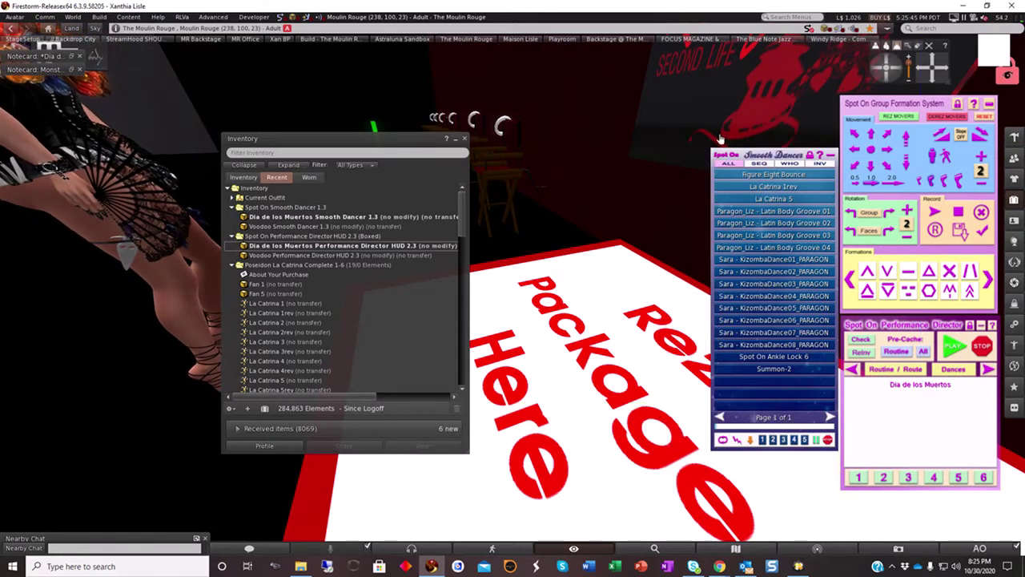
# Step: Walk the avatar forward to the papel-picado archway and zoom in on it
pyautogui.click(463, 140)
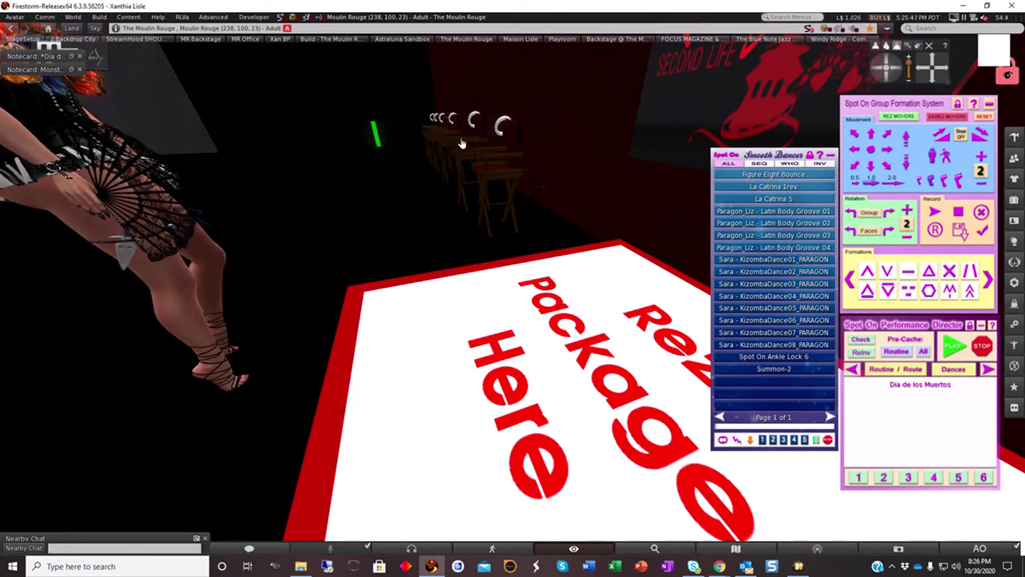
pyautogui.press('Left')
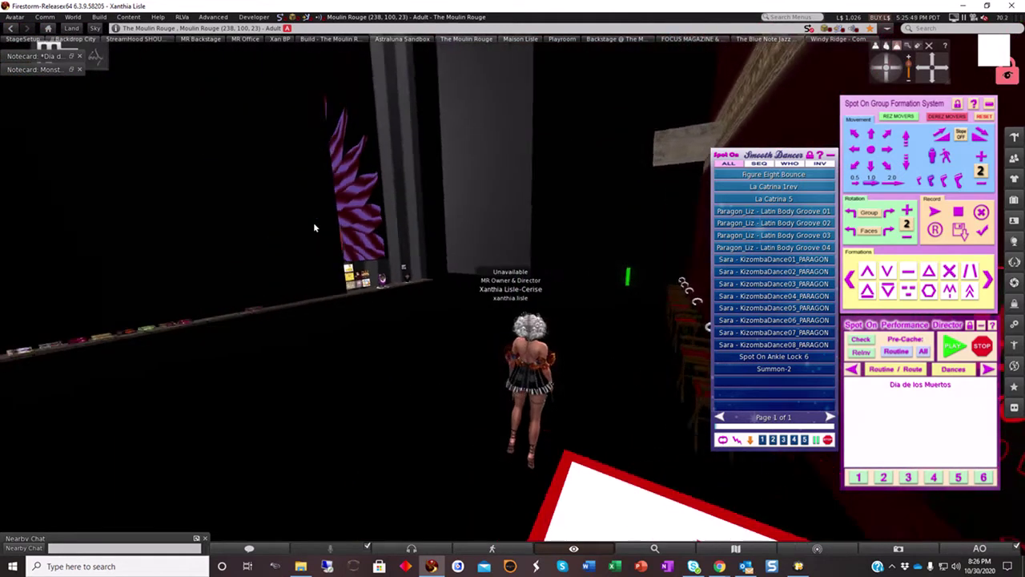
pyautogui.press('Up')
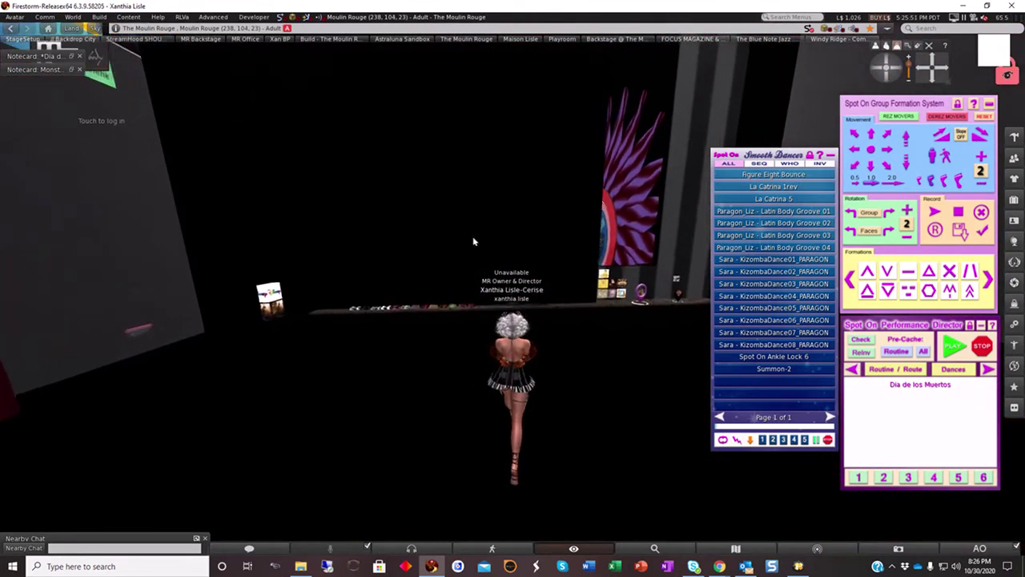
pyautogui.press('Up')
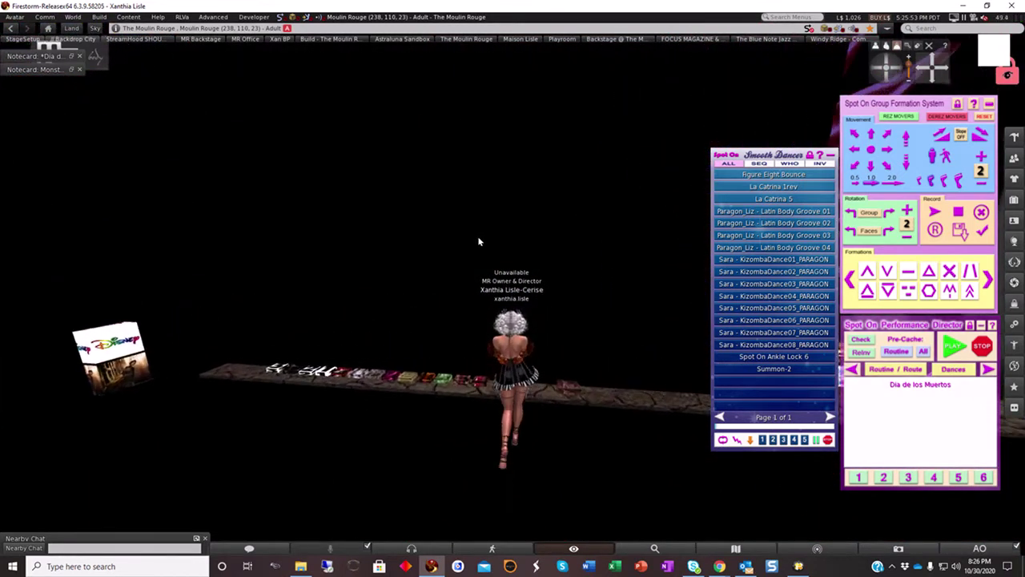
pyautogui.press('Up')
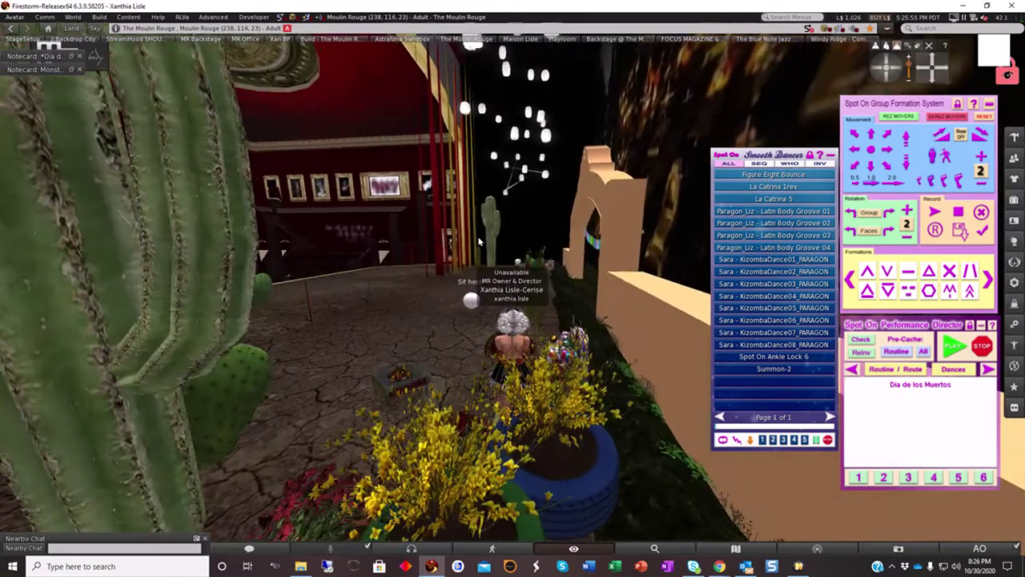
pyautogui.press('Up')
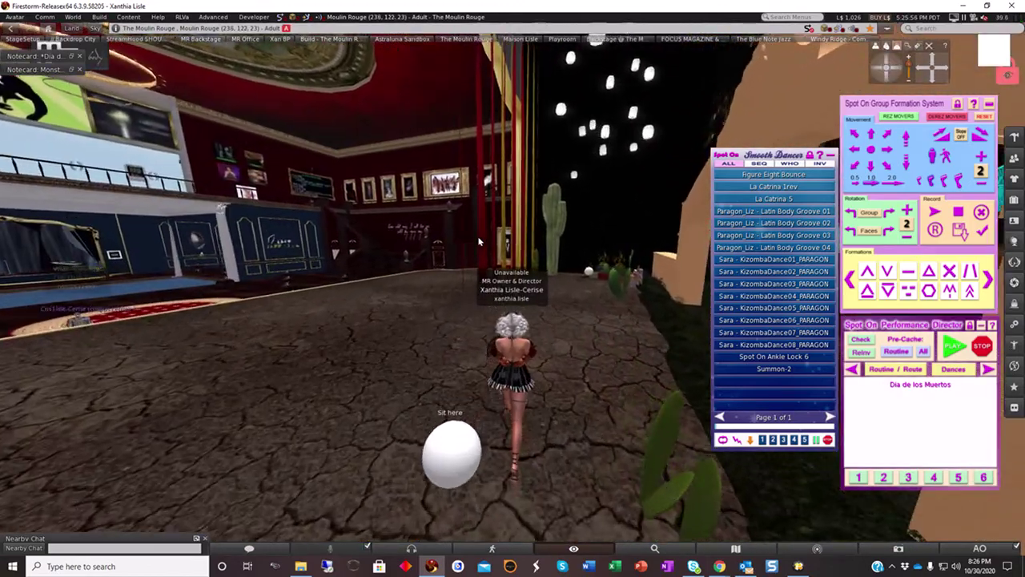
pyautogui.press('Right')
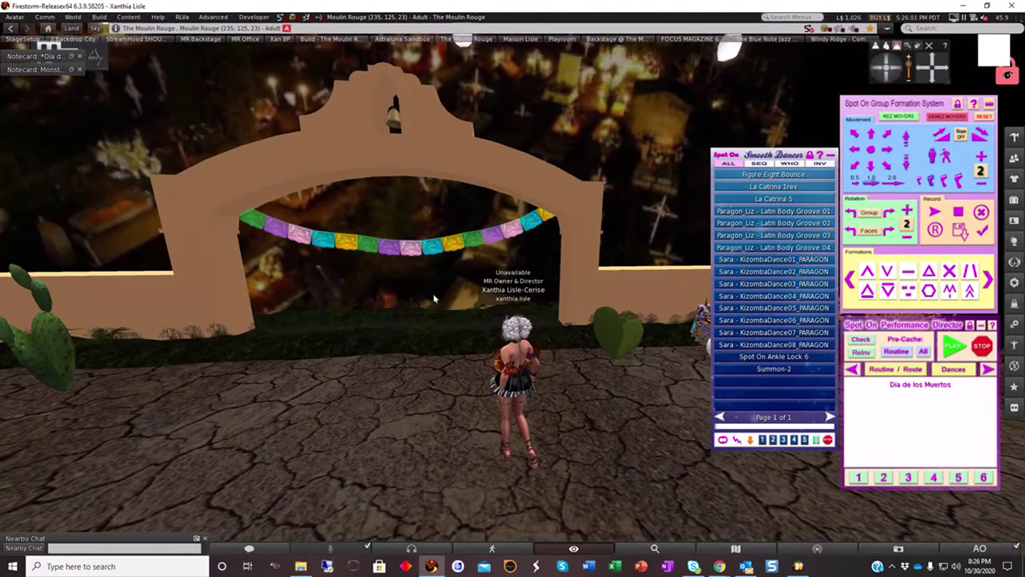
pyautogui.scroll(5, 526, 290)
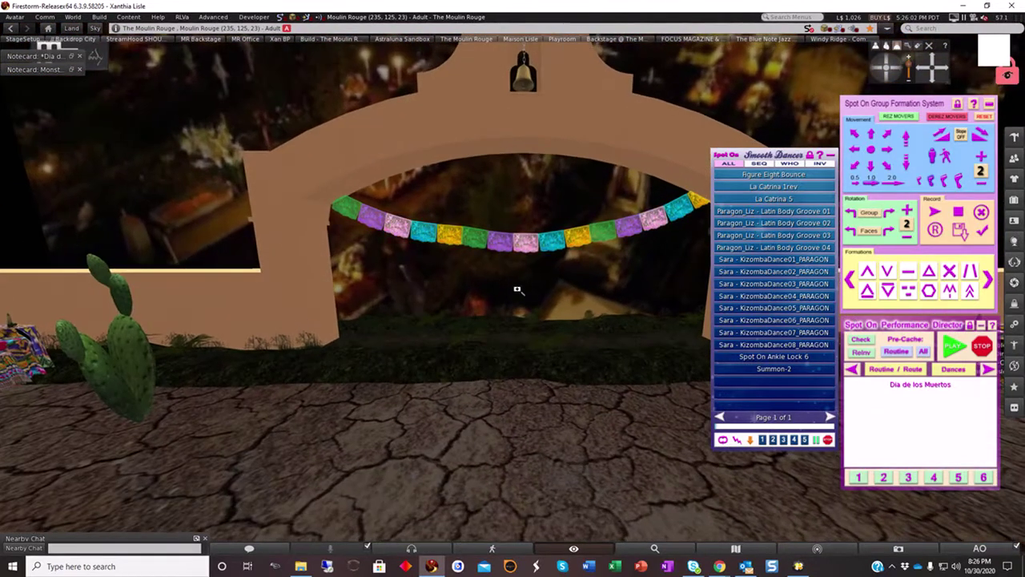
pyautogui.scroll(4, 513, 291)
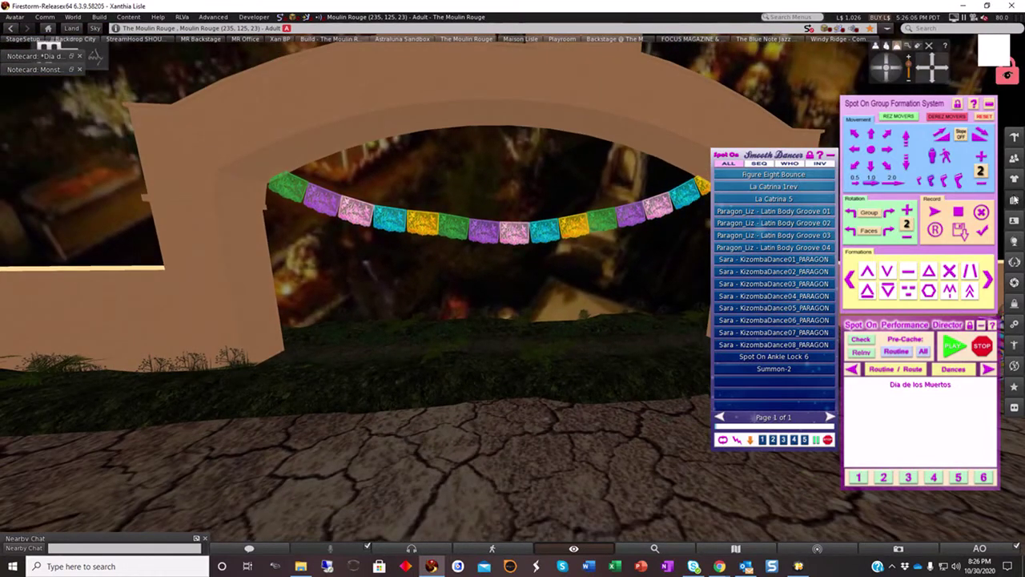
# Step: Move the inventory window to the right side and show the full inventory
pyautogui.click(1014, 199)
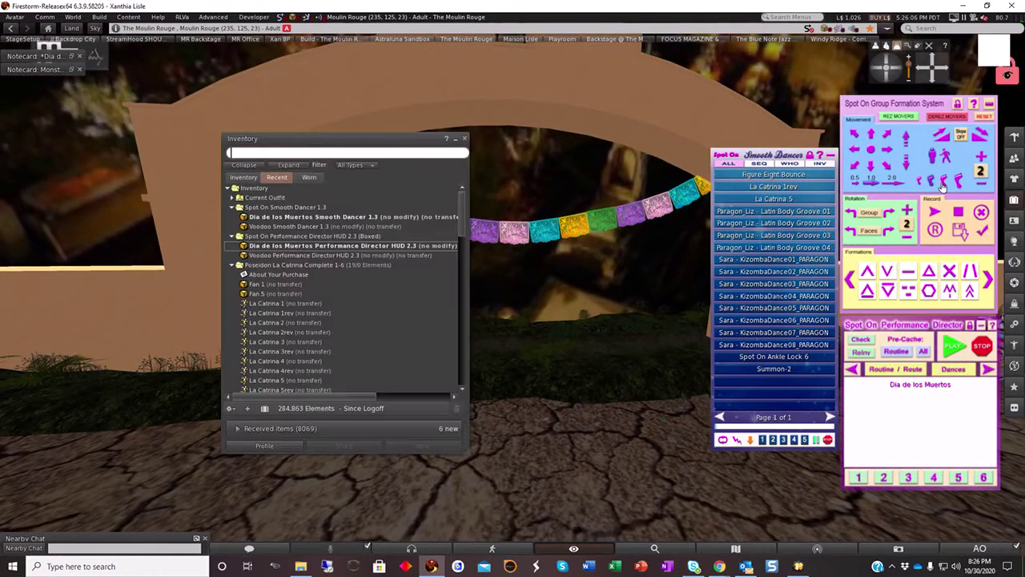
pyautogui.moveTo(348, 142); pyautogui.dragTo(854, 160)
pyautogui.click(756, 193)
# Step: Filter by 'group formation', collapse Current Outfit, Notecards, Objects and Outfits, and scroll to System 1.9
pyautogui.click(762, 167)
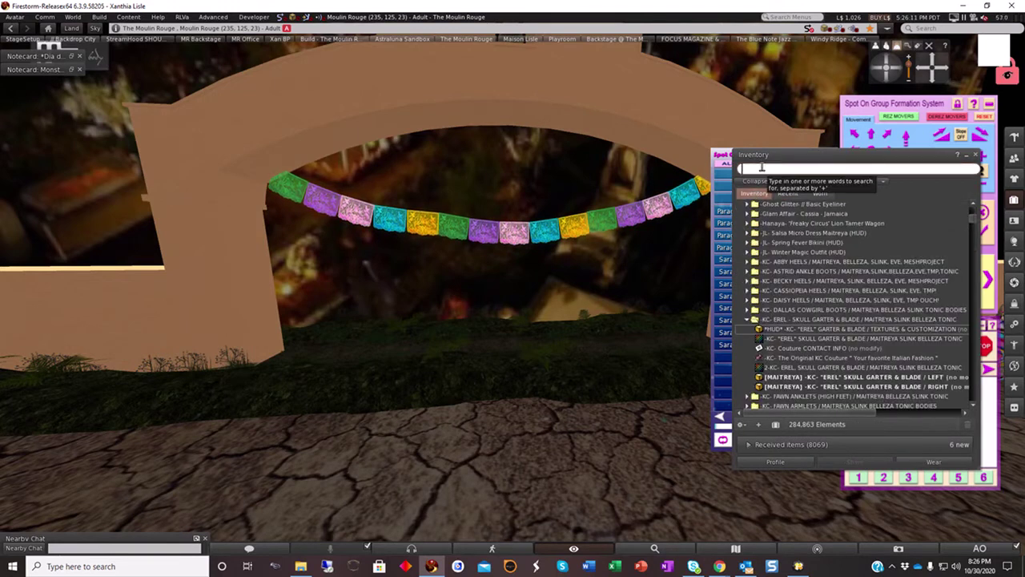
pyautogui.write('group formation')
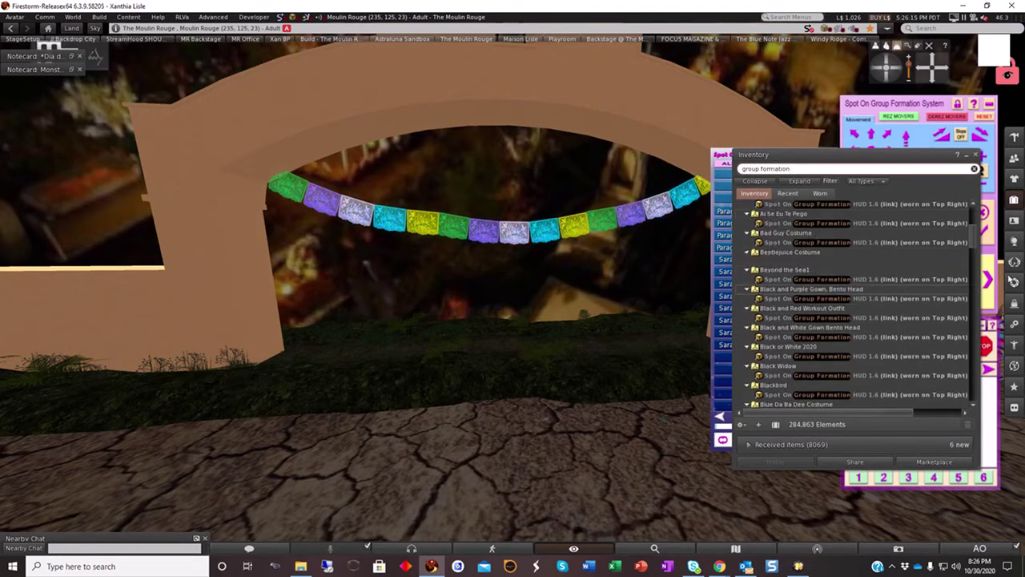
pyautogui.scroll(5, 833, 234)
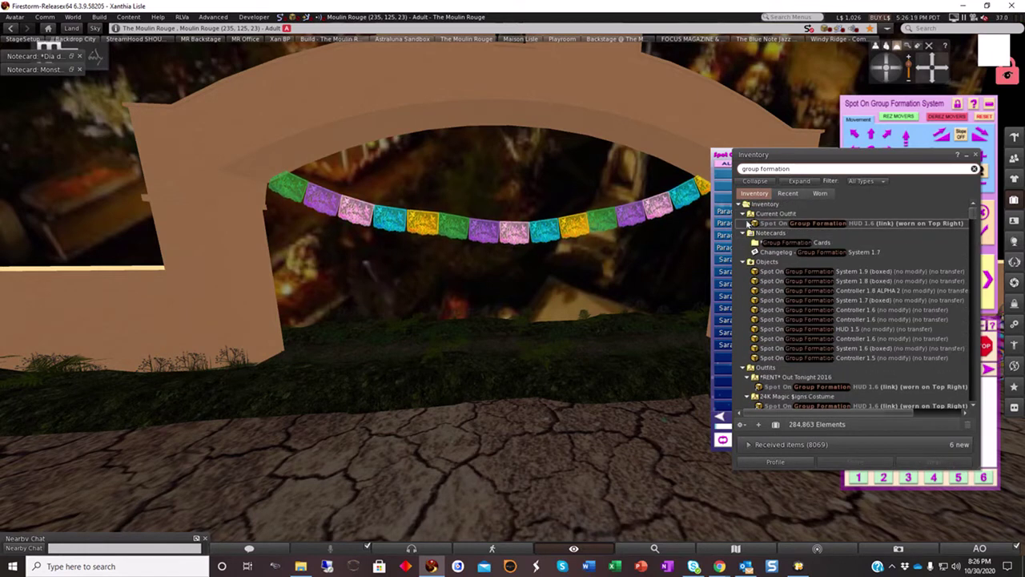
pyautogui.click(746, 214)
pyautogui.click(744, 223)
pyautogui.click(744, 233)
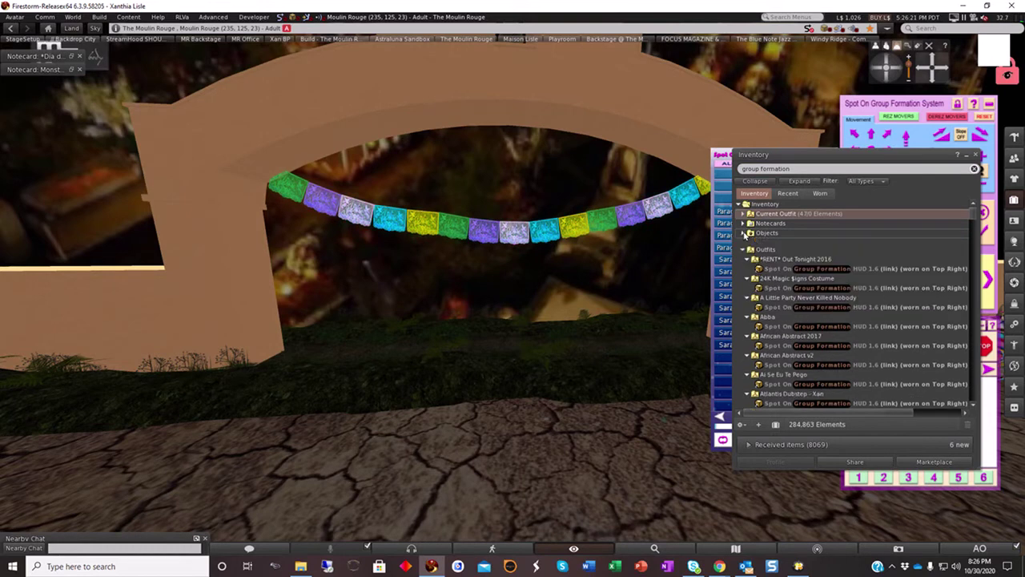
pyautogui.click(744, 242)
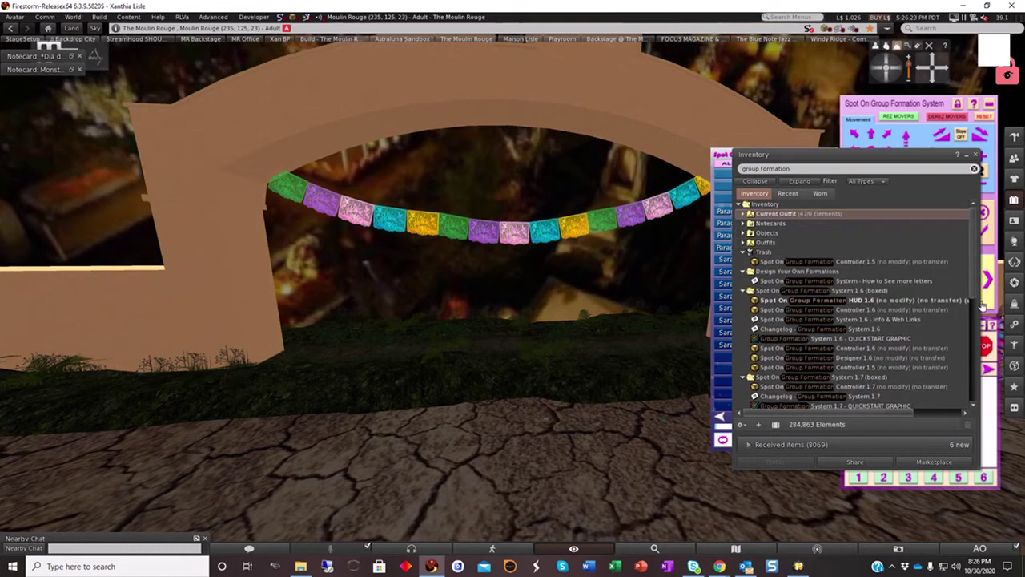
pyautogui.moveTo(974, 276); pyautogui.dragTo(984, 475)
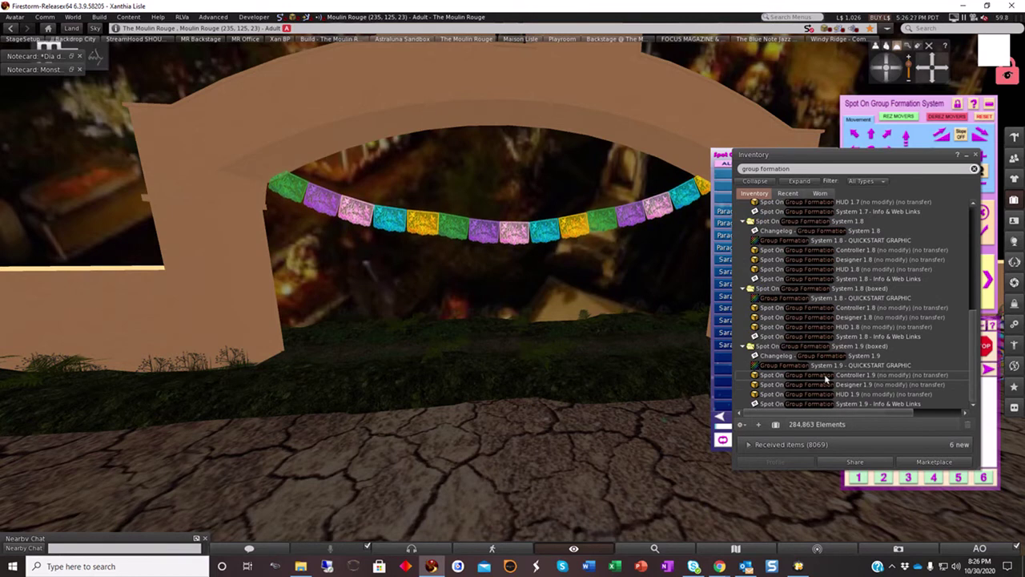
# Step: Select the Controller Number 1 object on the ground for editing
pyautogui.rightClick(599, 471)
pyautogui.click(610, 477)
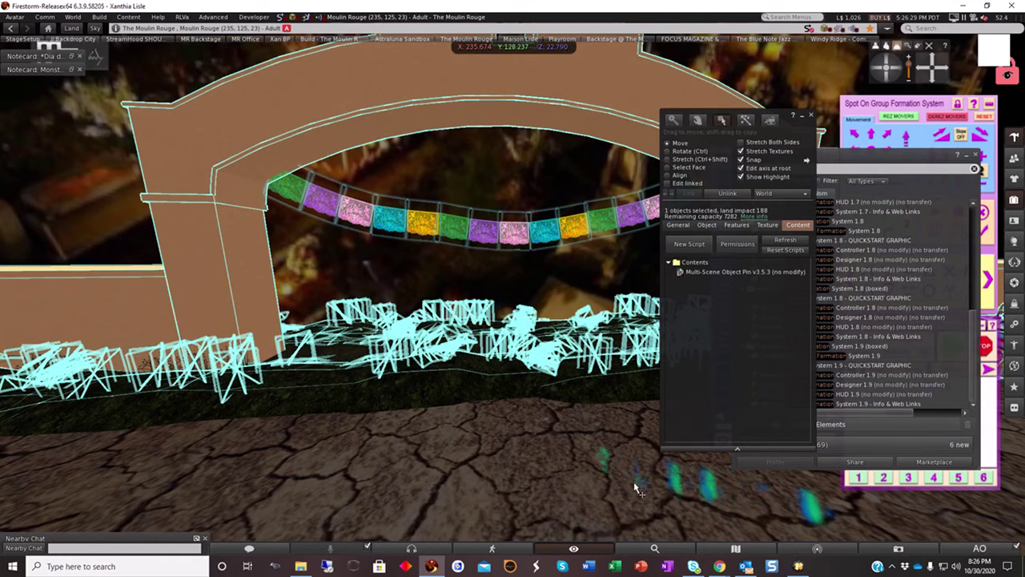
pyautogui.click(861, 376)
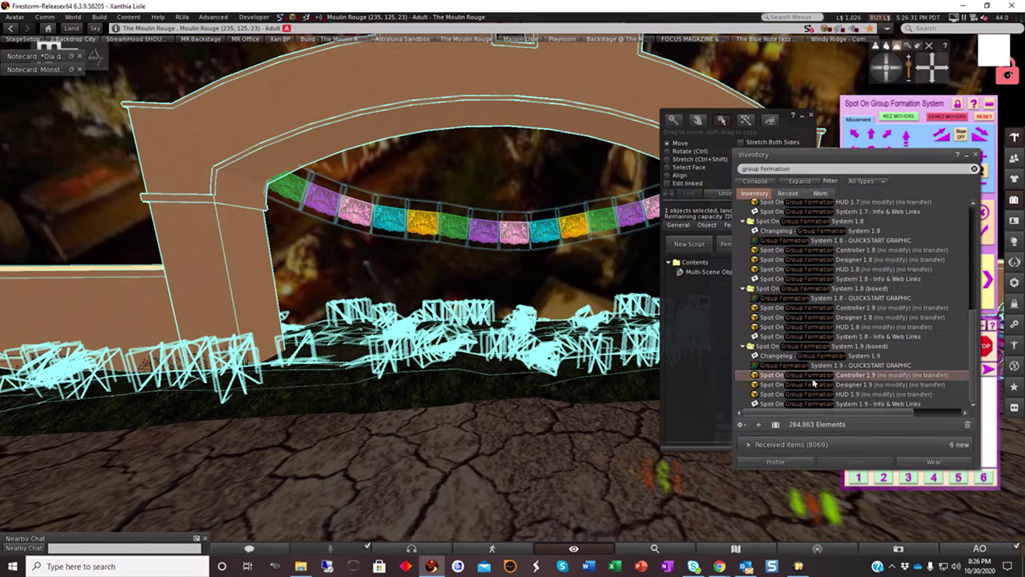
pyautogui.click(550, 428)
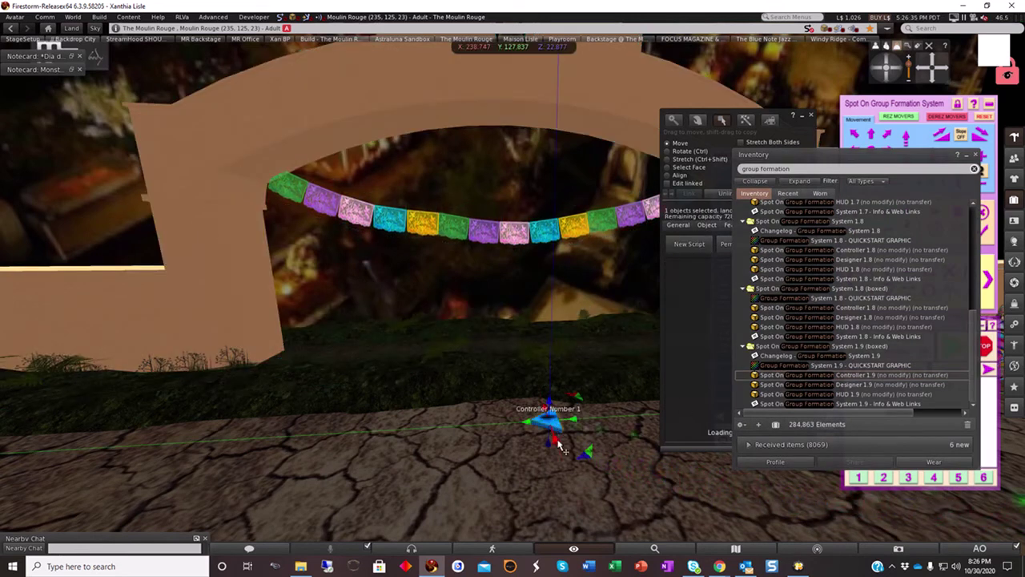
# Step: Rotate the controller to Z 180 and position it at X 244.5, Y 128
pyautogui.click(706, 226)
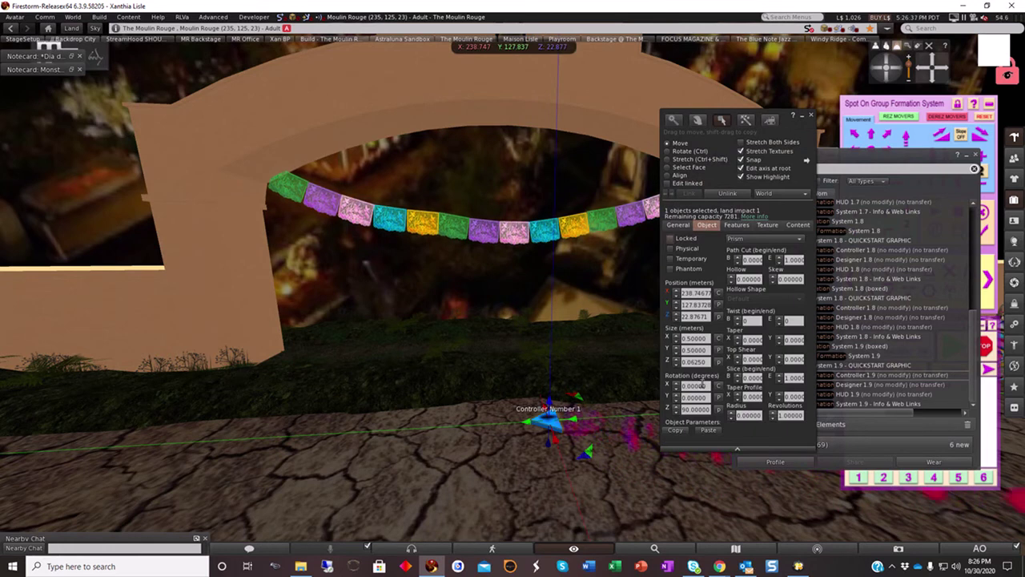
pyautogui.click(693, 409)
pyautogui.write('180')
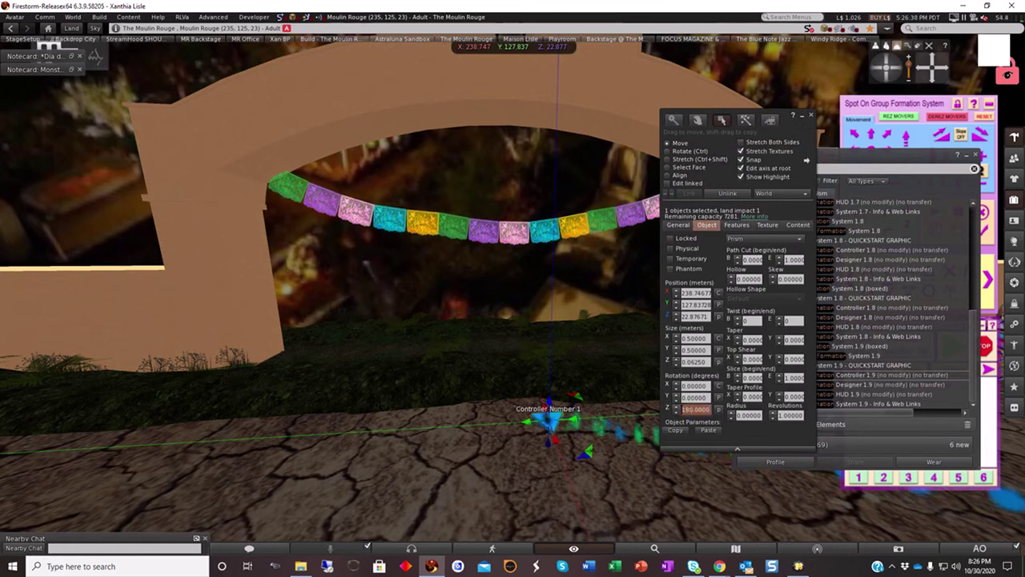
pyautogui.write('126')
pyautogui.press('Return')
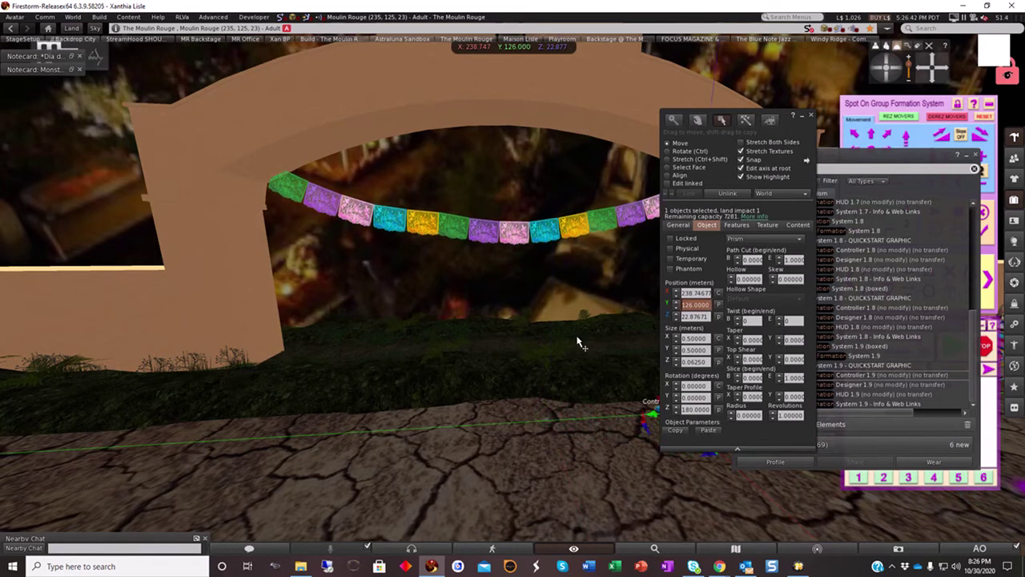
pyautogui.scroll(-3, 544, 344)
pyautogui.moveTo(584, 363); pyautogui.dragTo(508, 368)
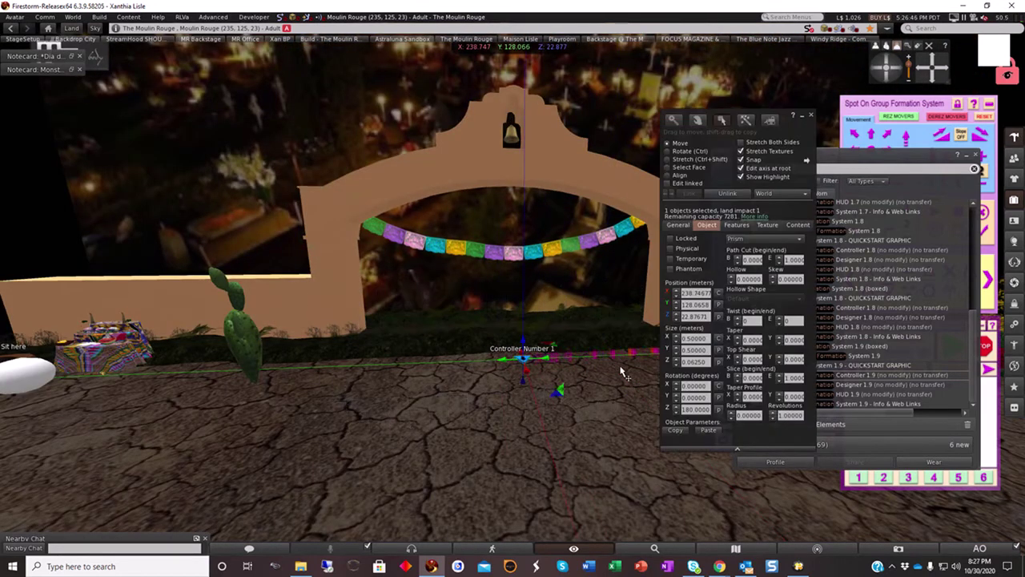
pyautogui.moveTo(687, 305); pyautogui.dragTo(730, 304)
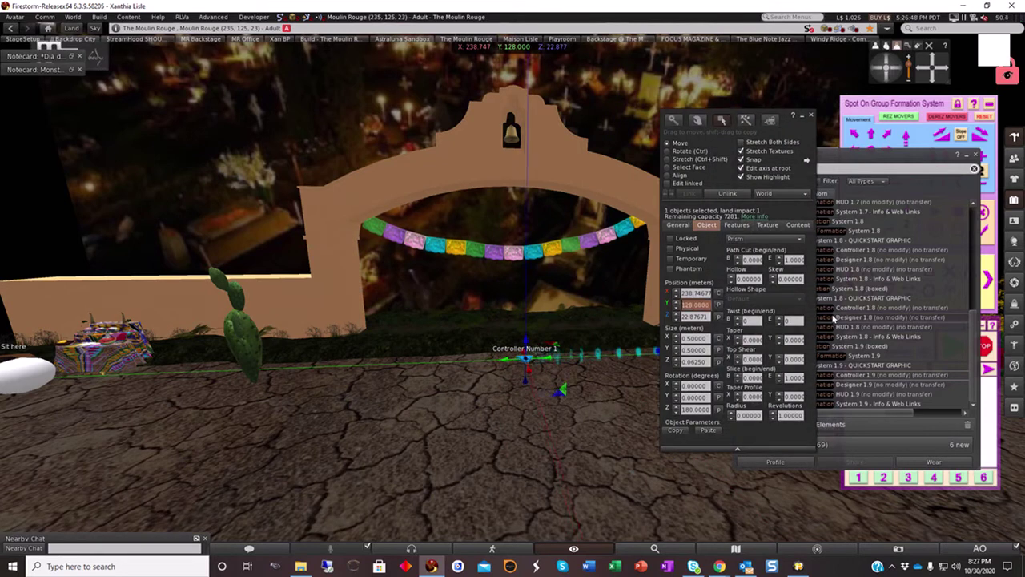
pyautogui.moveTo(541, 365); pyautogui.dragTo(332, 306)
pyautogui.press('Escape')
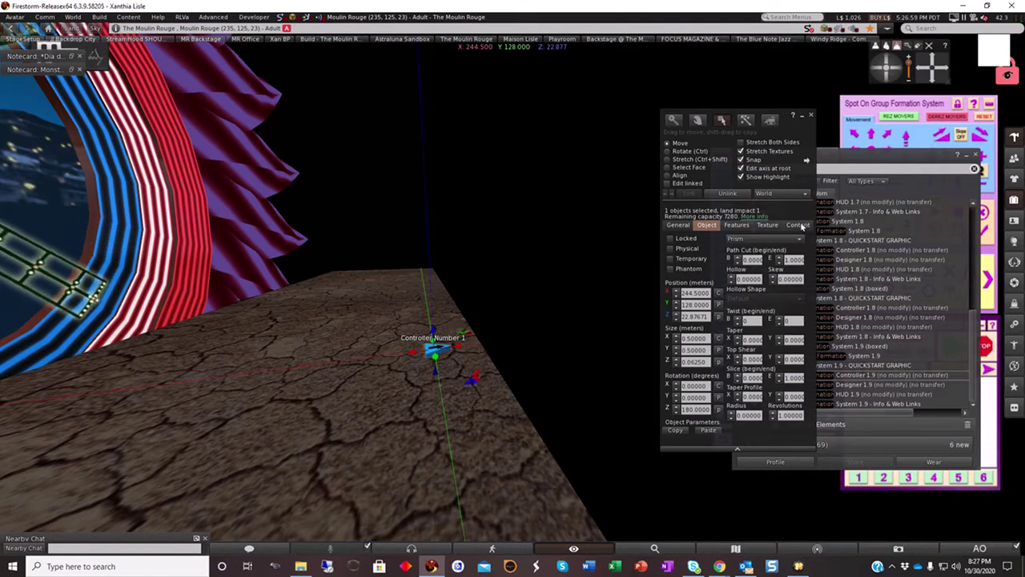
pyautogui.click(797, 225)
pyautogui.doubleClick(727, 272)
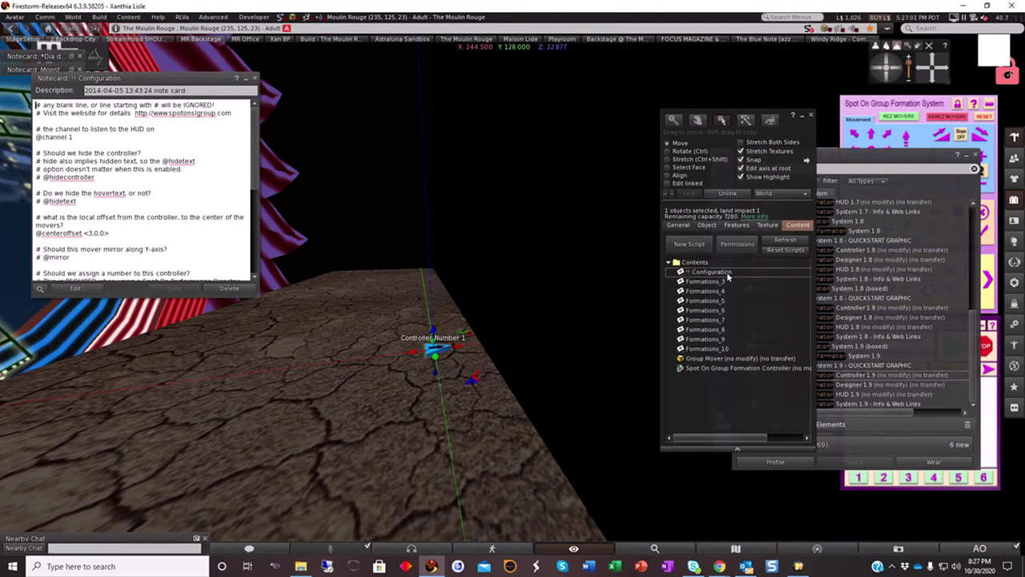
pyautogui.moveTo(90, 80); pyautogui.dragTo(531, 227)
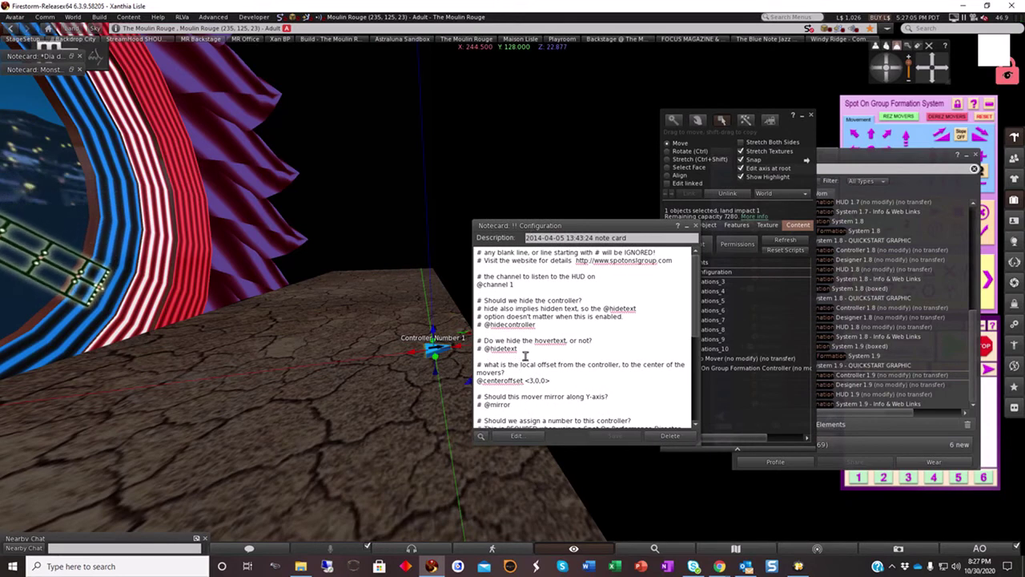
pyautogui.click(530, 380)
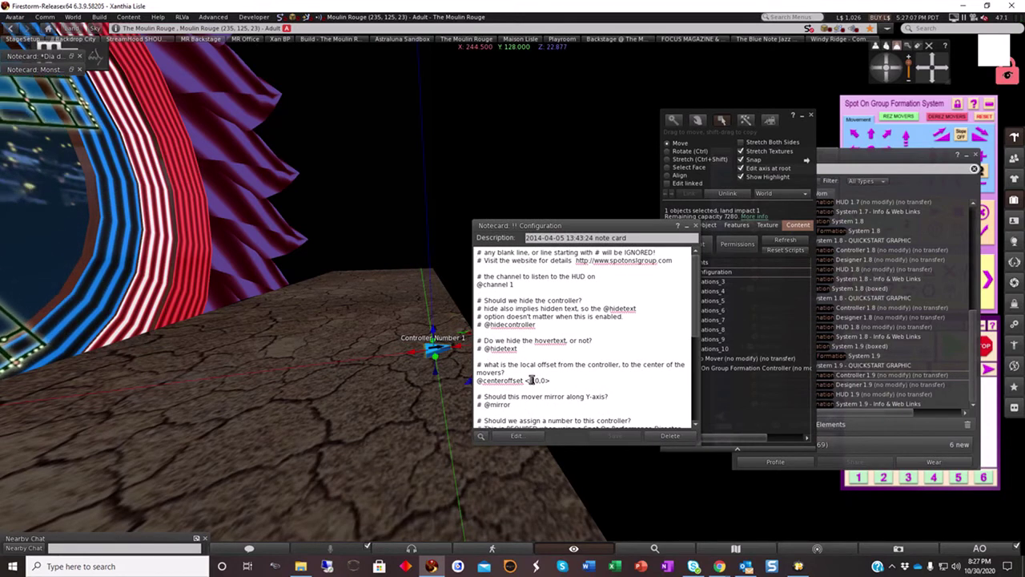
pyautogui.write('8')
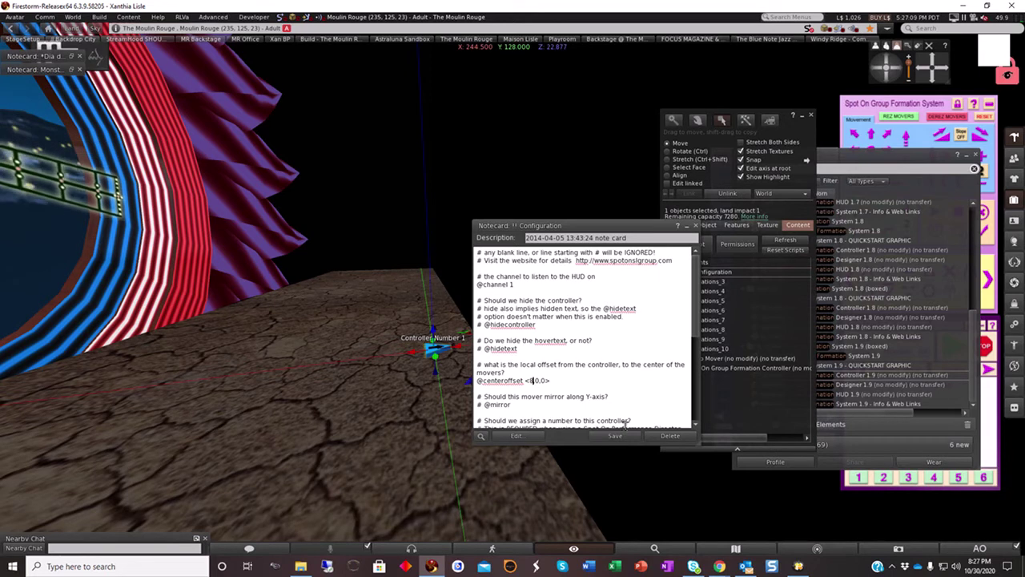
pyautogui.click(627, 434)
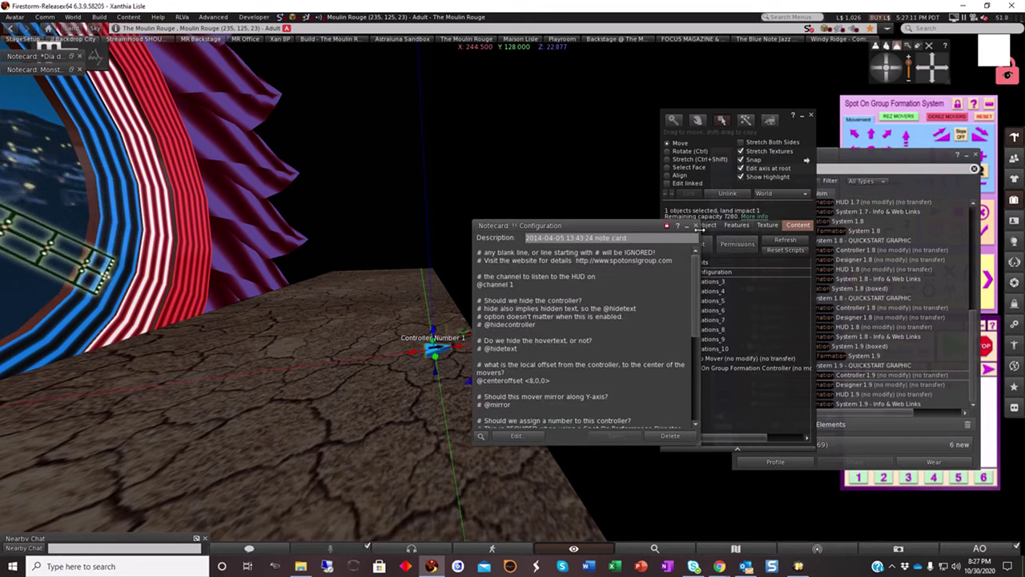
pyautogui.click(695, 226)
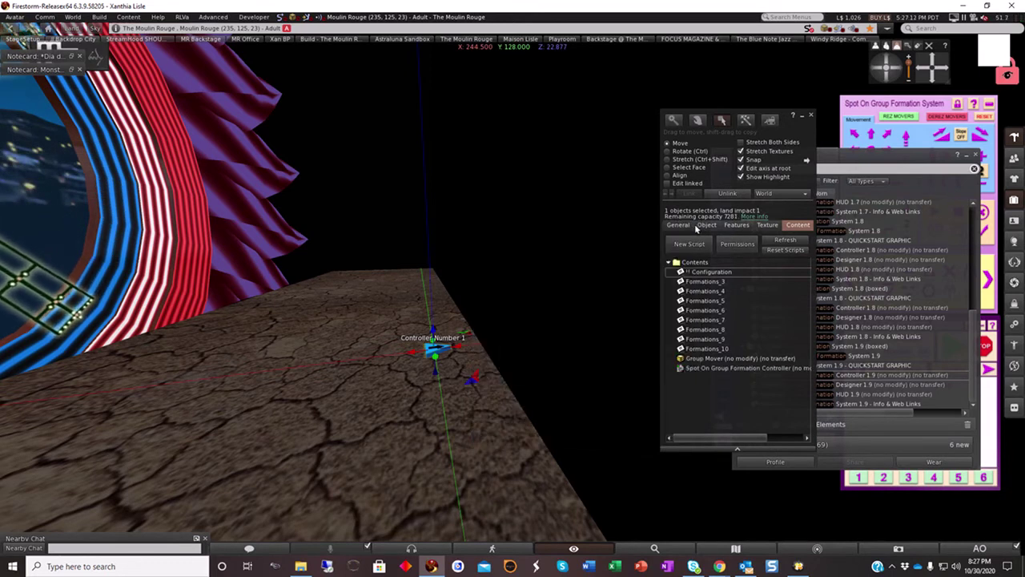
# Step: Close the object editor and walk the avatar toward the arch
pyautogui.click(810, 114)
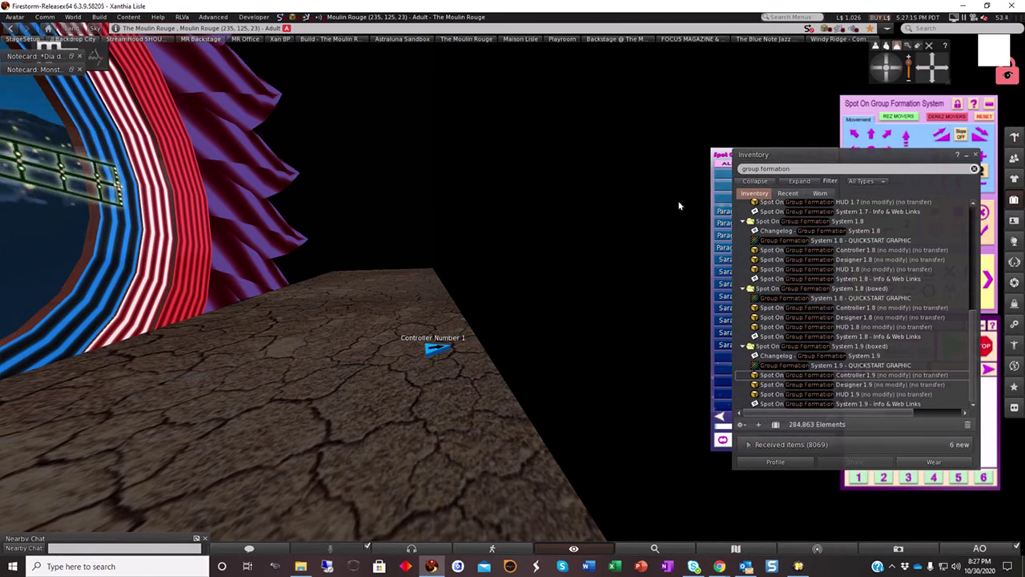
pyautogui.press('Escape')
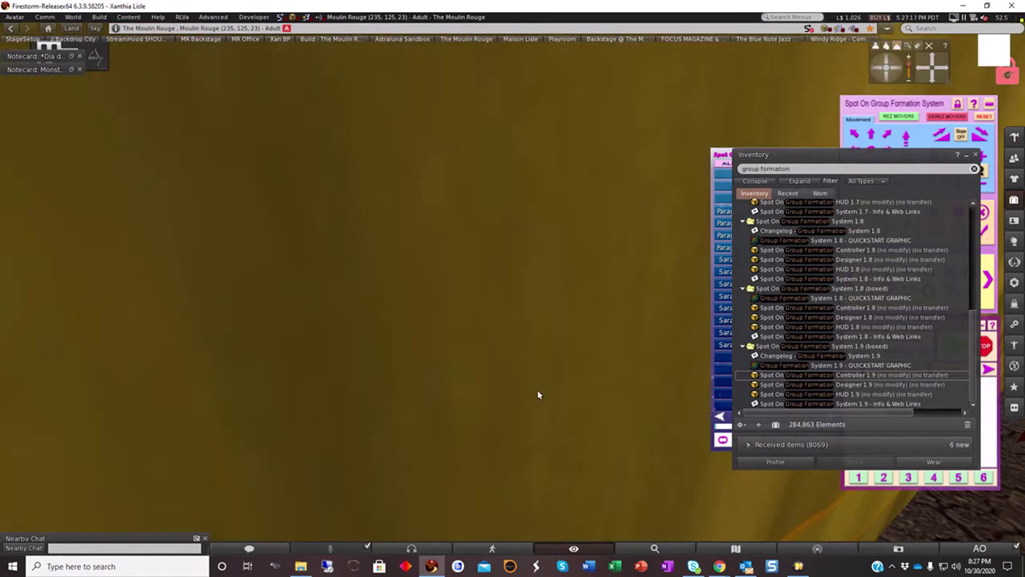
pyautogui.press('Up')
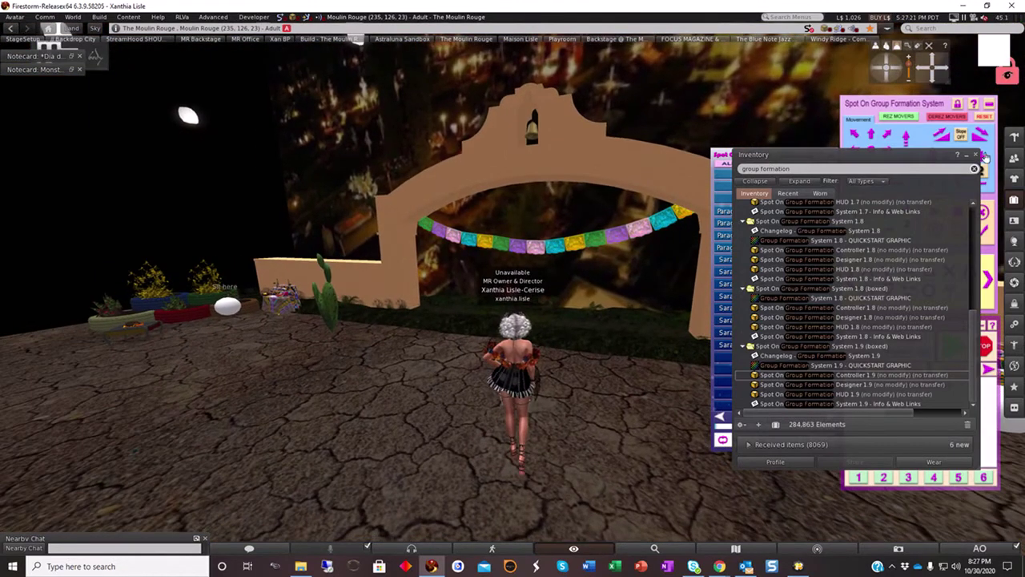
# Step: Rez three movers from the Group Formation HUD and orbit to view the markers
pyautogui.click(976, 154)
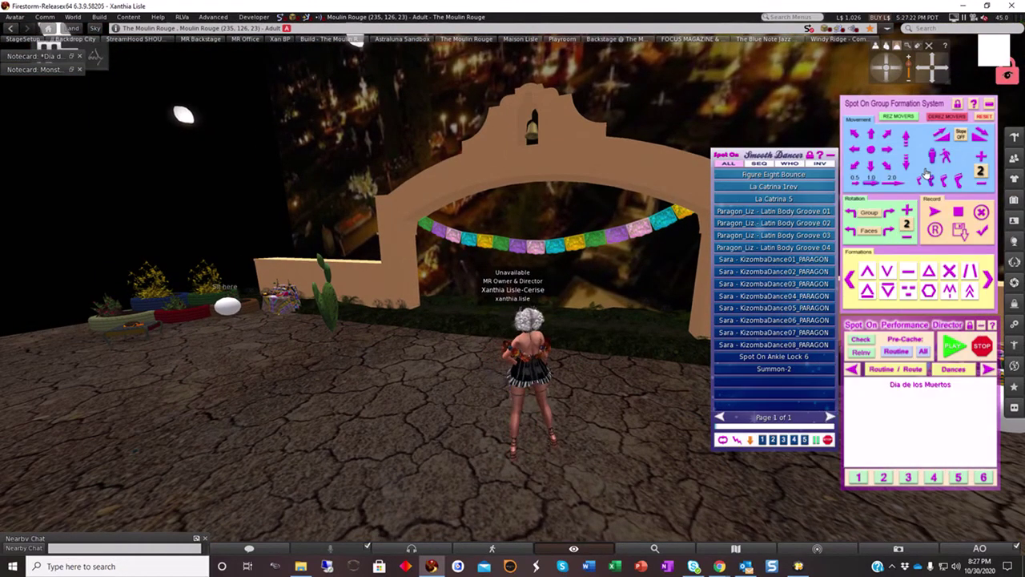
pyautogui.click(910, 120)
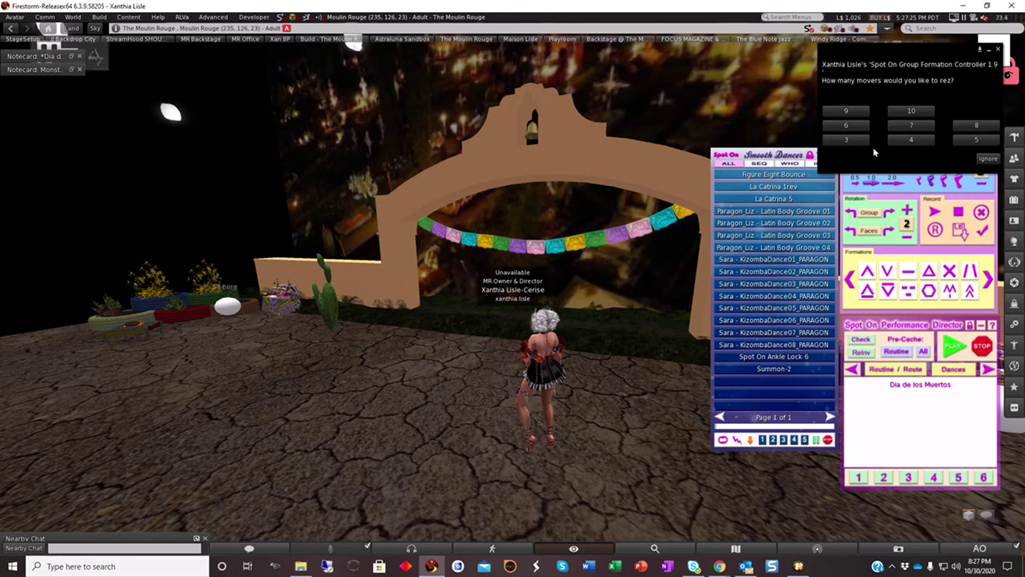
pyautogui.click(847, 140)
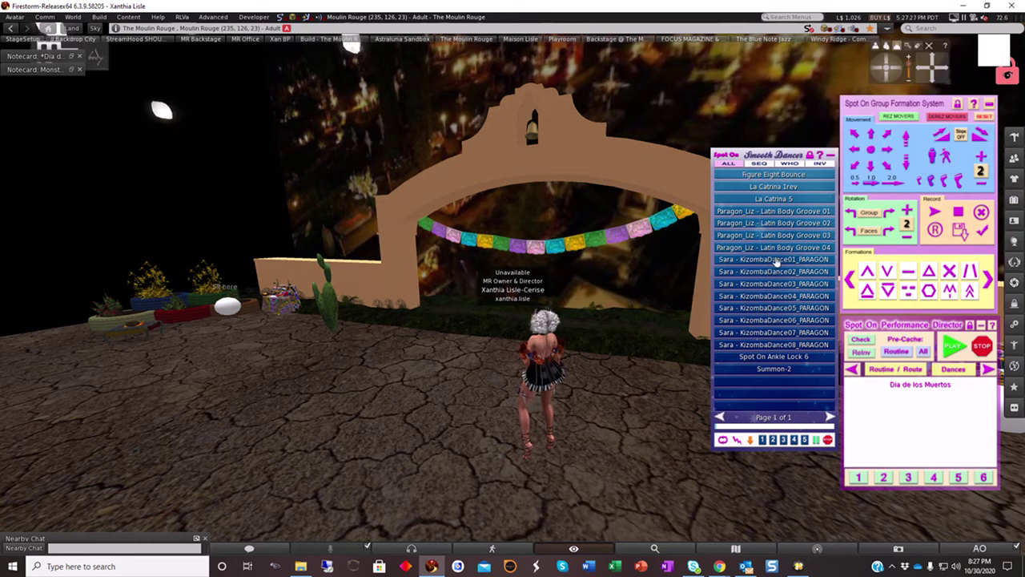
pyautogui.moveTo(633, 345); pyautogui.dragTo(407, 285)
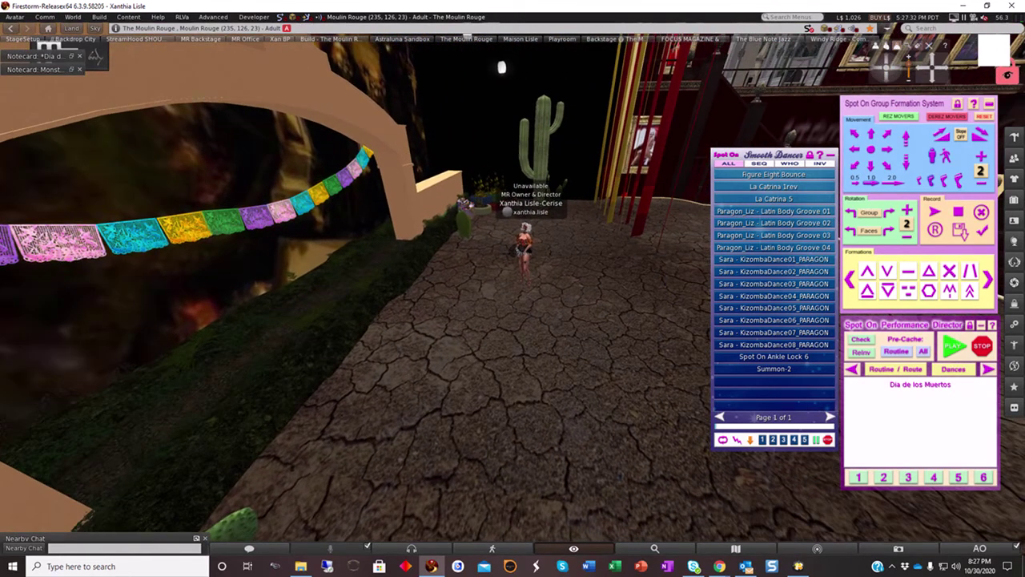
# Step: Zoom in on the movers and sit the avatar on formation marker 2
pyautogui.keyDown('alt'); pyautogui.click(514, 311); pyautogui.keyUp('alt')
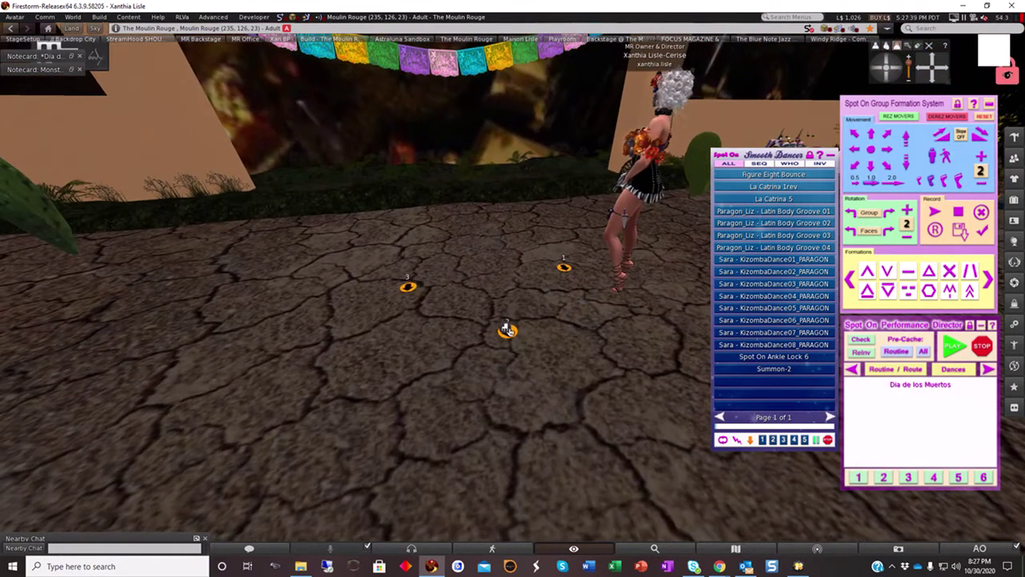
pyautogui.click(507, 329)
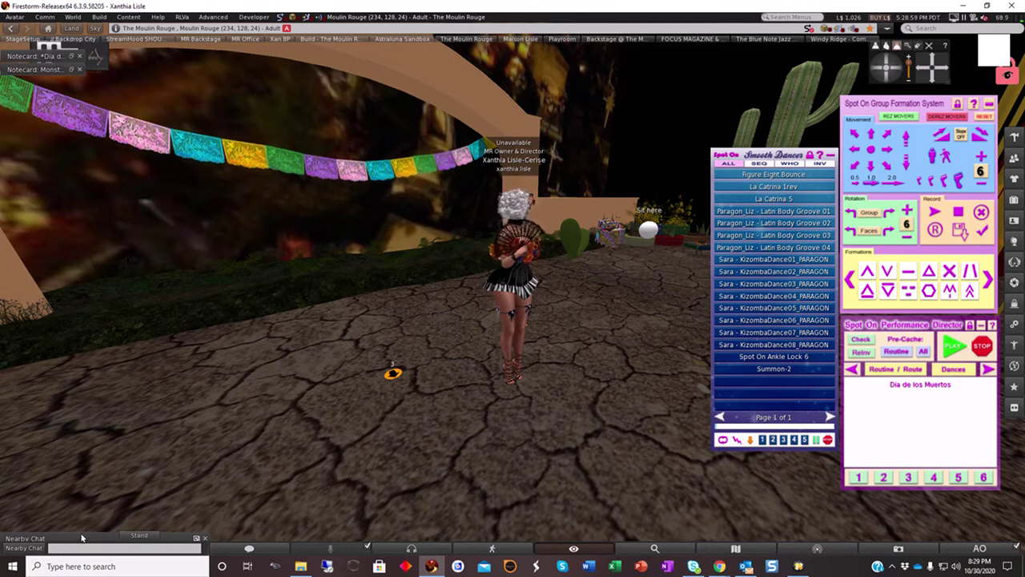
# Step: Open nearby chat and start recording a dance sequence from the Smooth Dancer HUD
pyautogui.moveTo(81, 537); pyautogui.dragTo(87, 314)
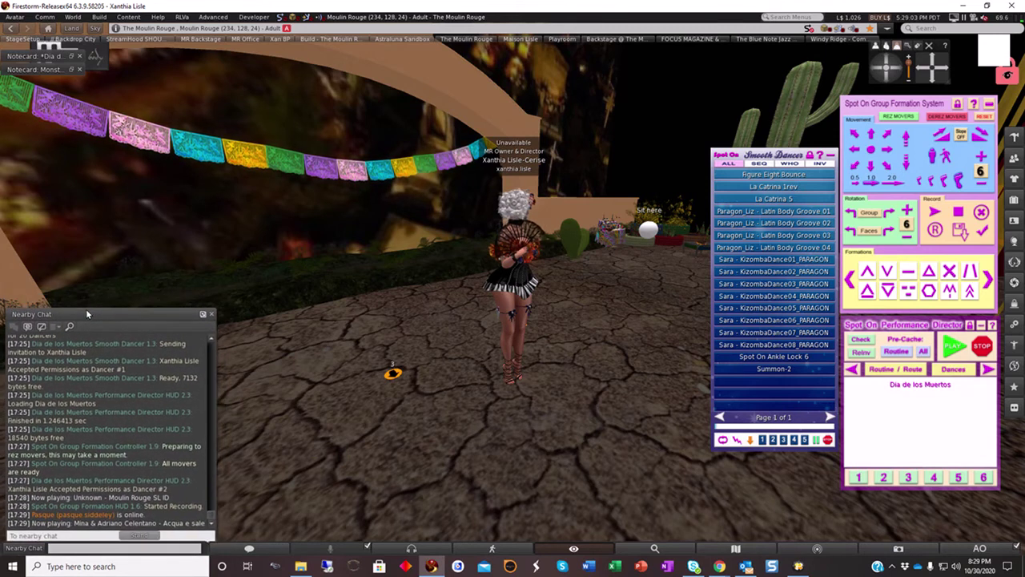
pyautogui.click(760, 164)
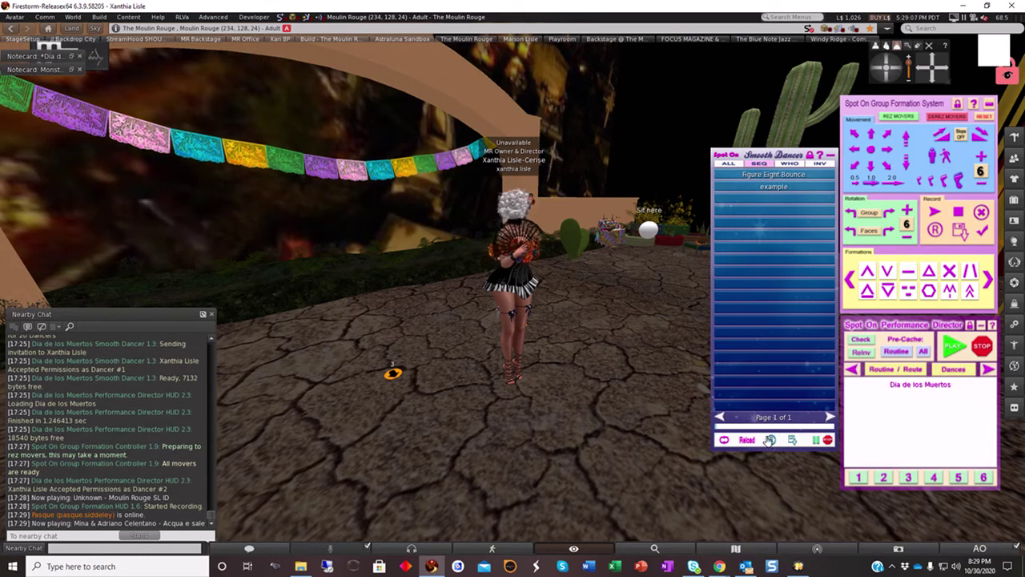
pyautogui.click(770, 440)
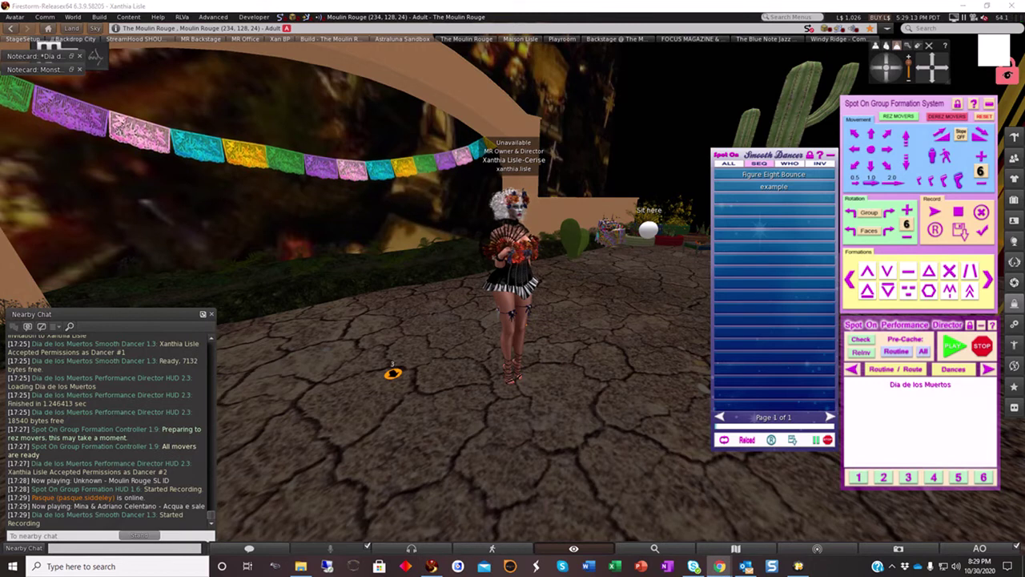
# Step: Switch to the full-screen YouTube window with the Recuérdame video and select ALL dances
pyautogui.hotkey('alt', 'Tab')
pyautogui.moveTo(292, 34); pyautogui.dragTo(292, 5)
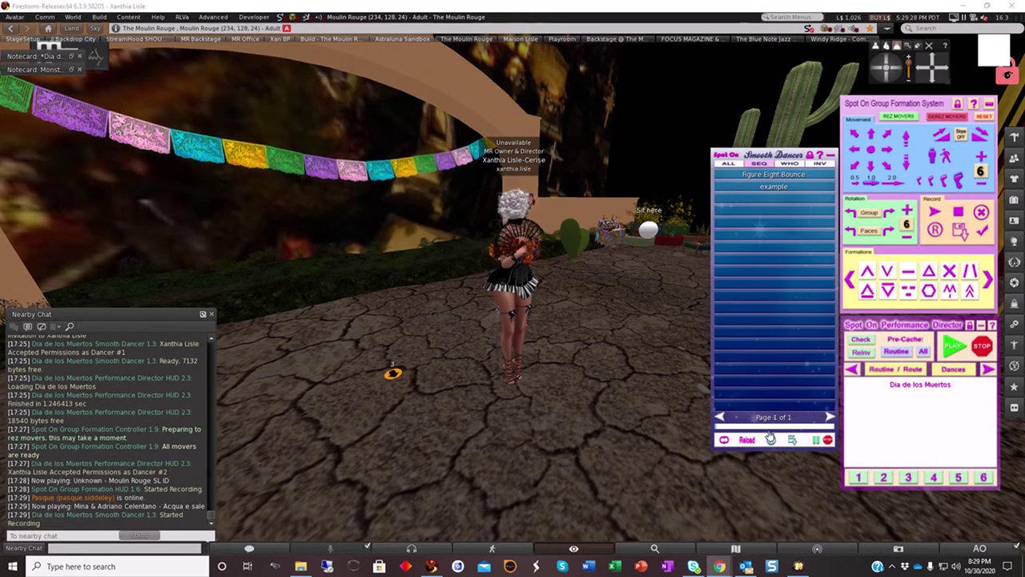
pyautogui.click(770, 439)
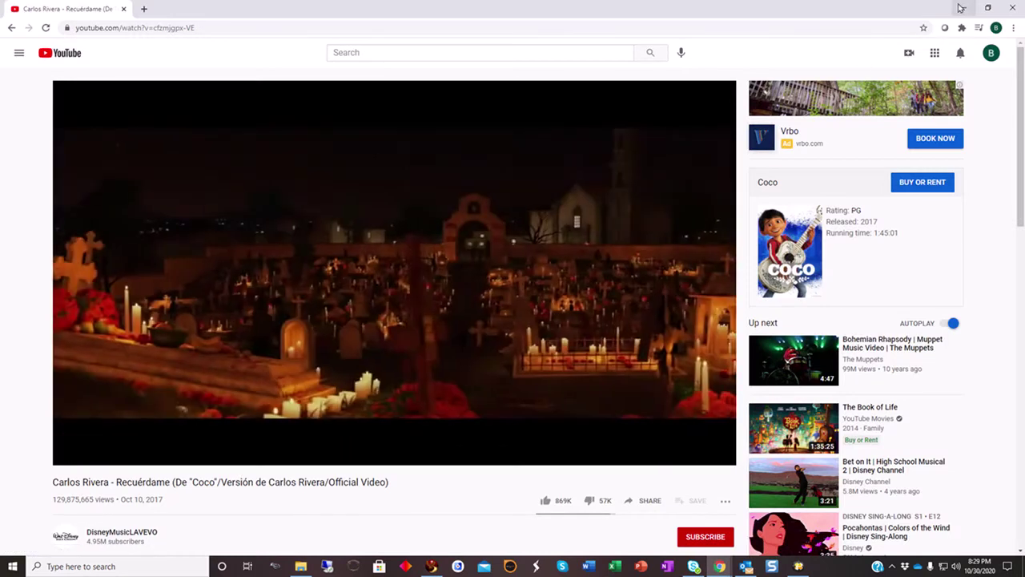
# Step: Play the Recuérdame video and return to Firestorm
pyautogui.hotkey('alt', 'Tab')
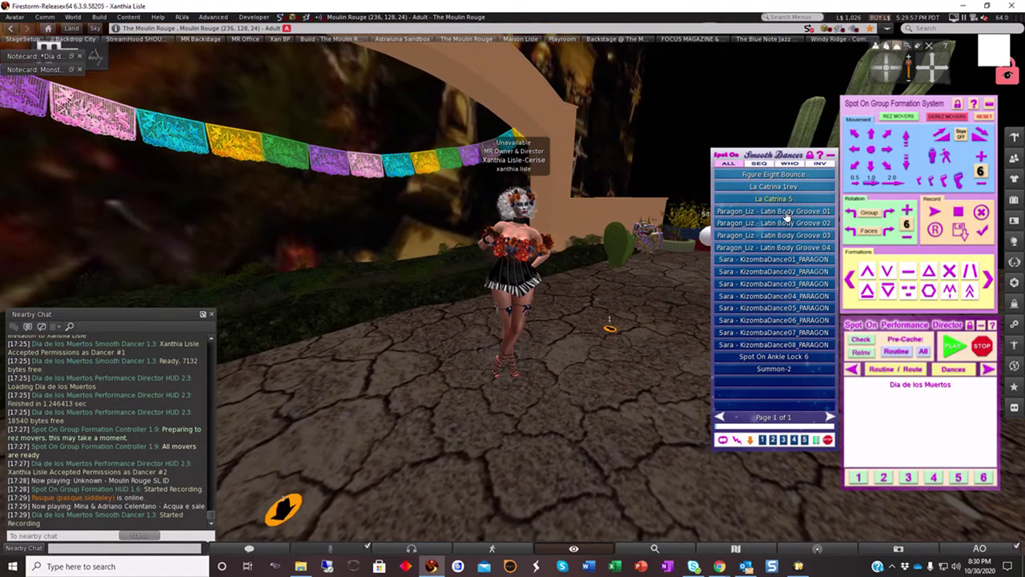
# Step: Start Sara - KizombaDance02_PARAGON and continue through the Kizomba and Latin Body Groove dances in time with the music
pyautogui.click(780, 269)
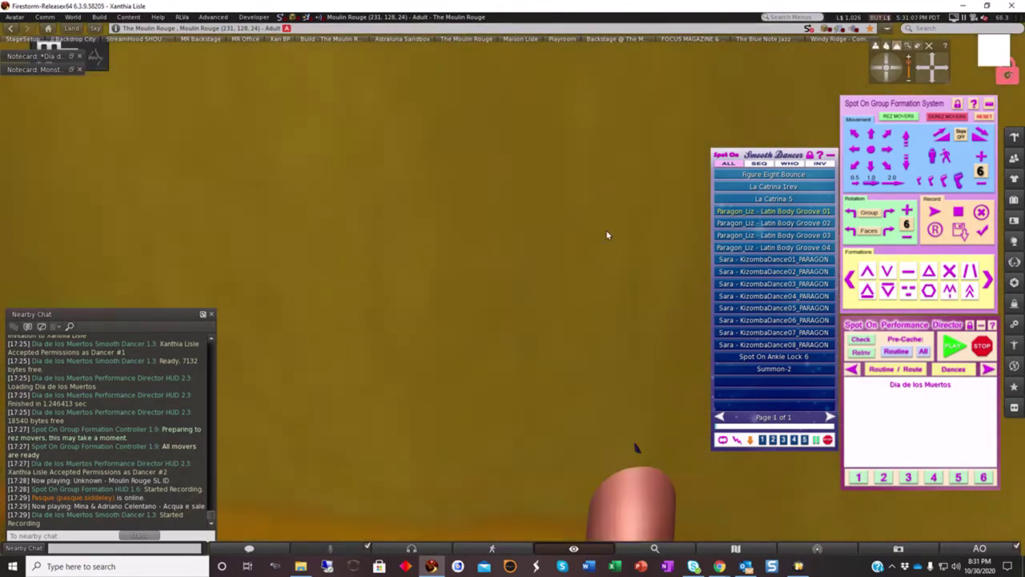
# Step: Reset the camera to show the whole dancer, then switch to the La Catrina 1rev finale
pyautogui.press('Escape')
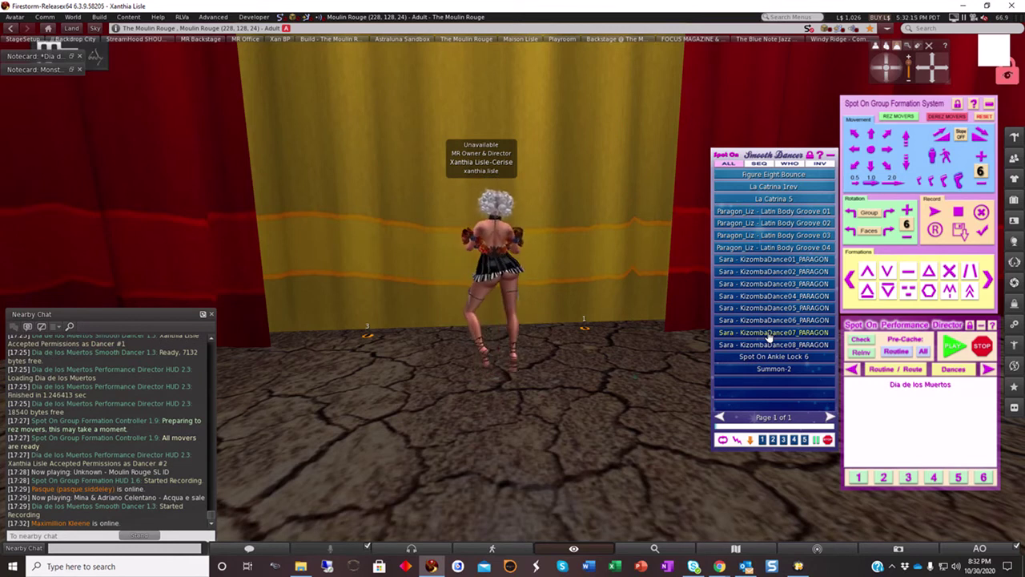
pyautogui.click(784, 188)
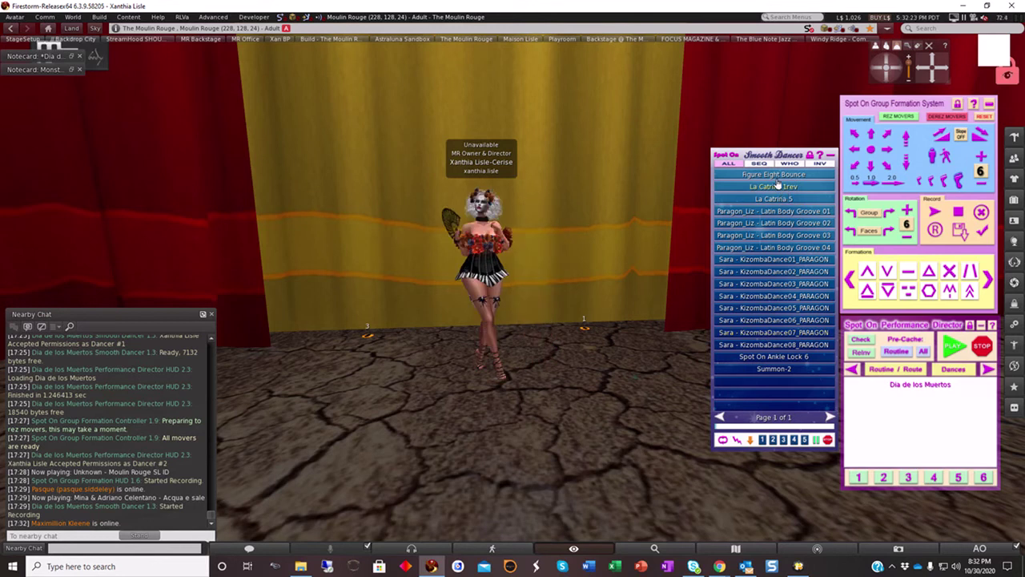
# Step: Stop both recordings, saving the Smooth Dancer sequence as a macro and sending formation moves to chat
pyautogui.click(760, 166)
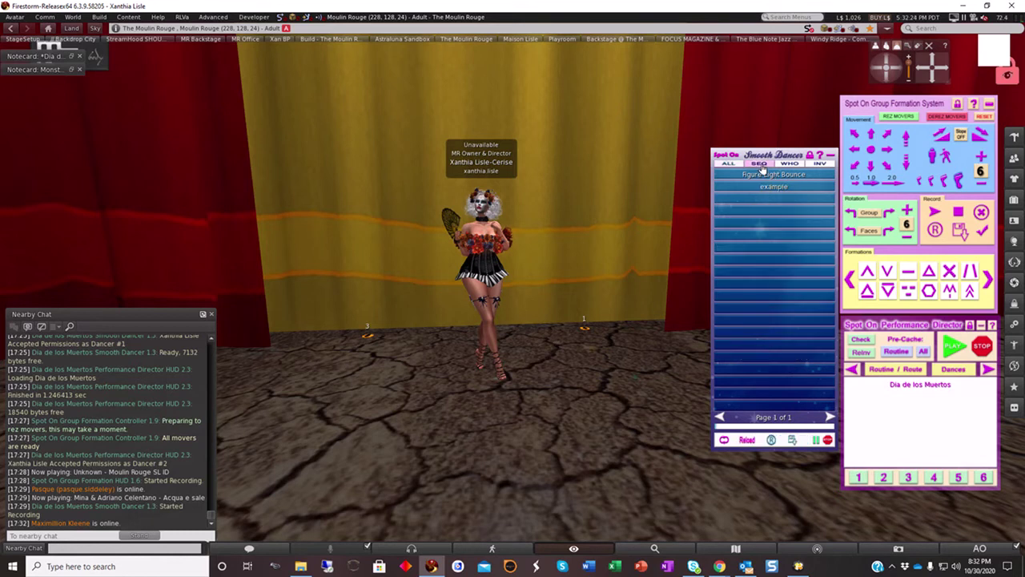
pyautogui.click(772, 440)
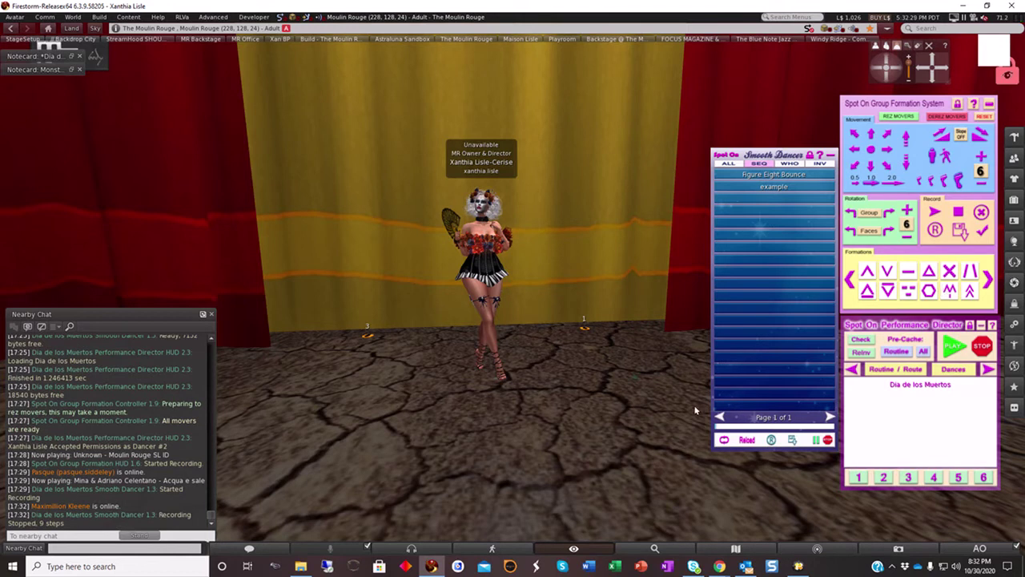
pyautogui.click(791, 440)
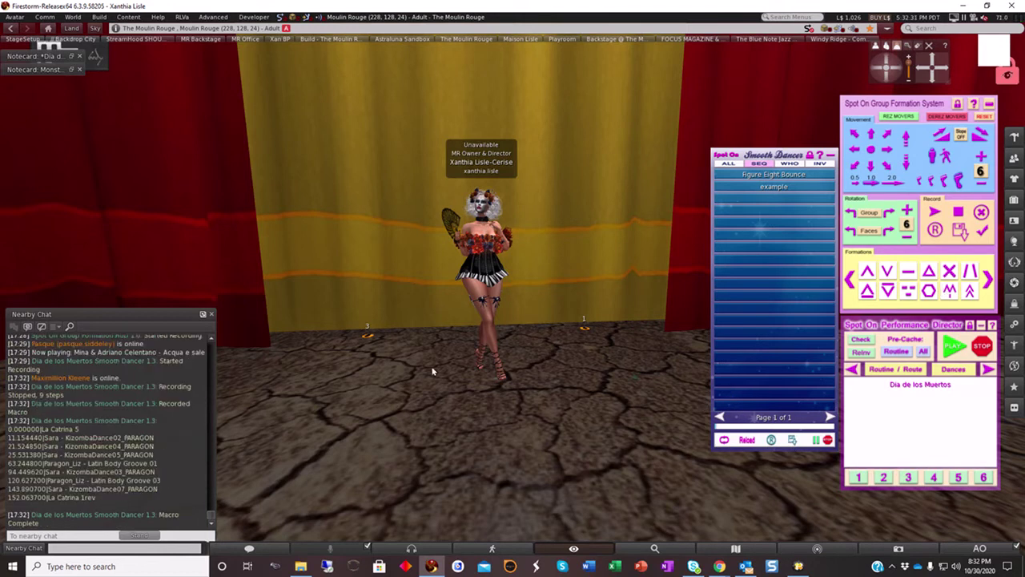
pyautogui.click(934, 231)
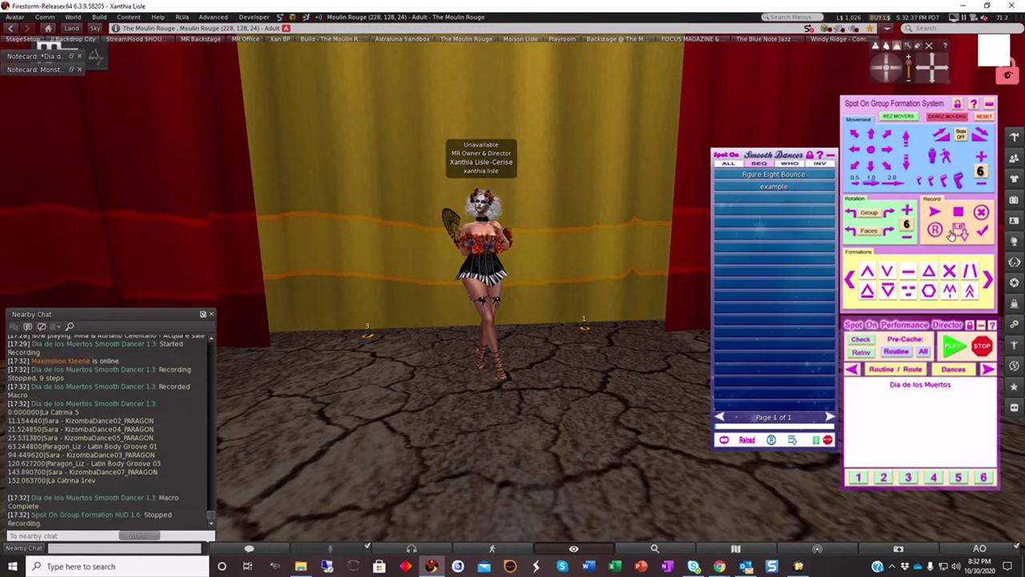
pyautogui.click(961, 232)
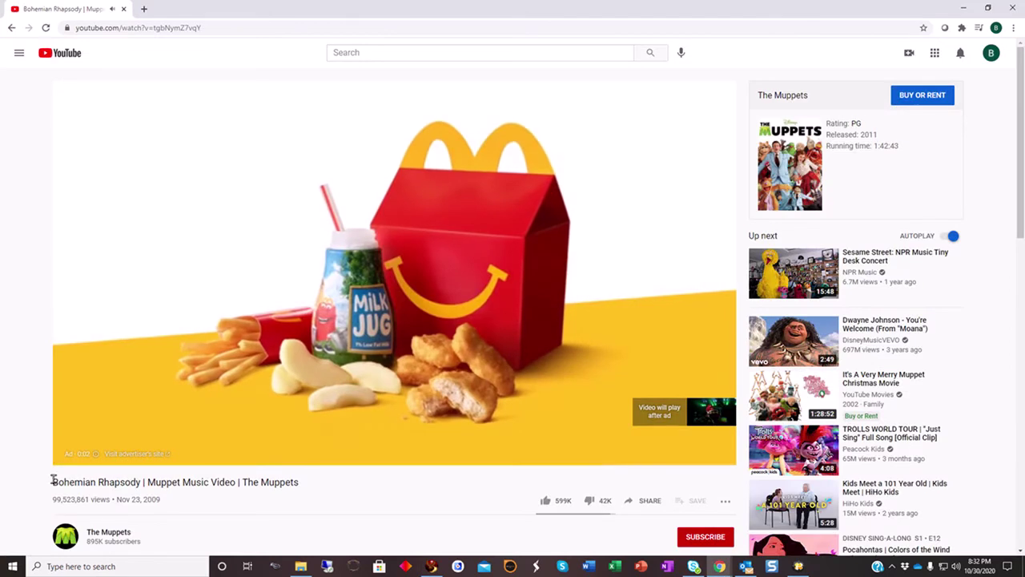
# Step: Copy the recorded dance macro lines from chat and open the Performance Director HUD for editing
pyautogui.click(959, 7)
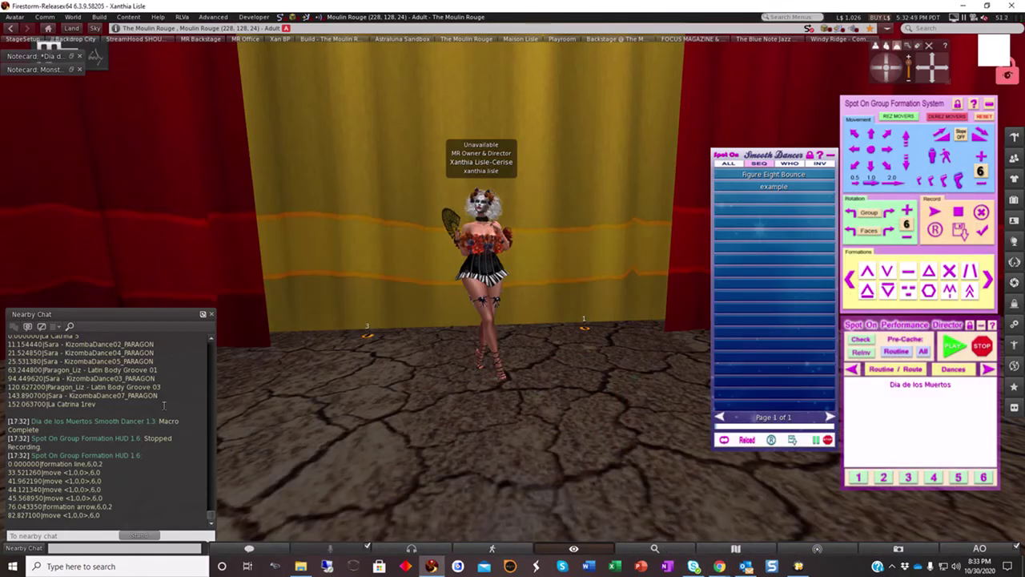
pyautogui.scroll(1, 137, 405)
pyautogui.moveTo(117, 433); pyautogui.dragTo(3, 366)
pyautogui.rightClick(69, 390)
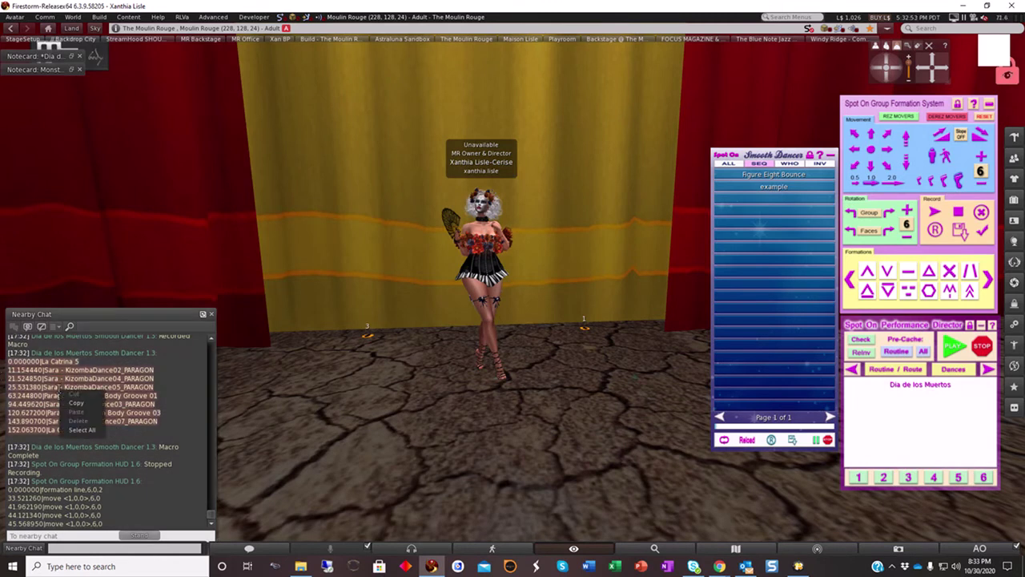
pyautogui.click(73, 401)
pyautogui.rightClick(918, 416)
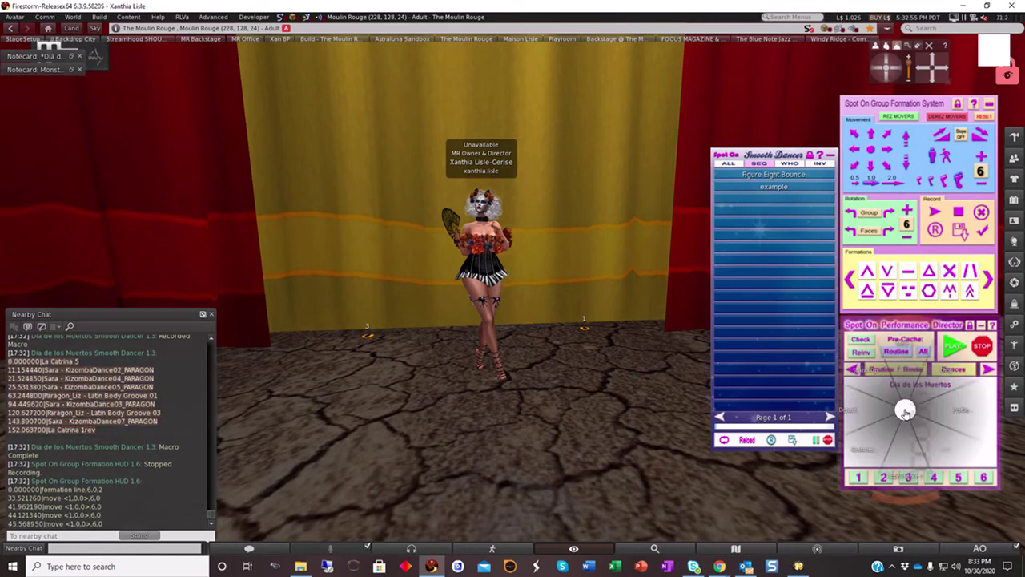
pyautogui.click(939, 439)
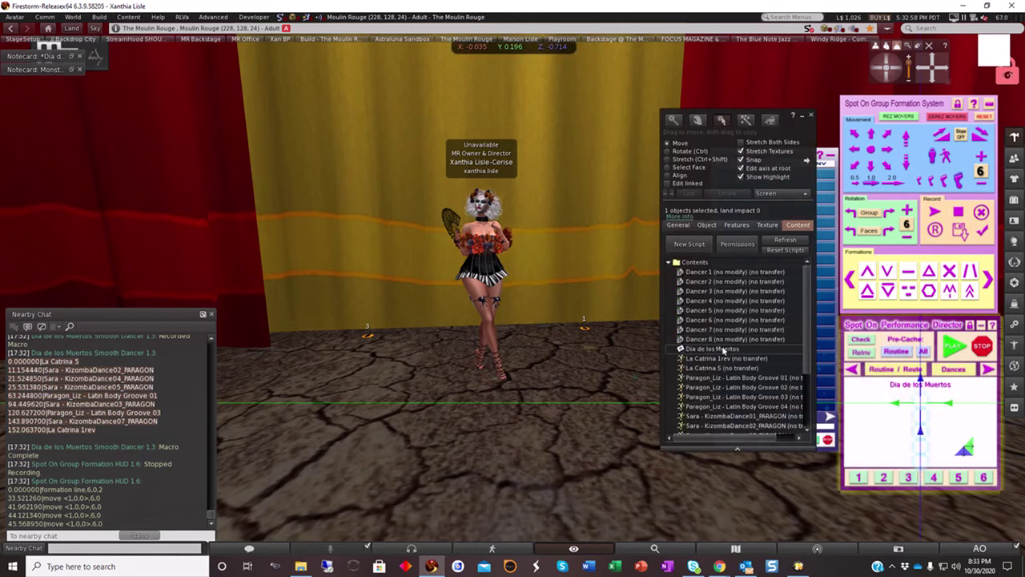
# Step: Open the Dia de los Muertos notecard and clear its old text
pyautogui.click(725, 349)
pyautogui.doubleClick(725, 349)
pyautogui.moveTo(584, 337); pyautogui.dragTo(424, 246)
pyautogui.press('Delete')
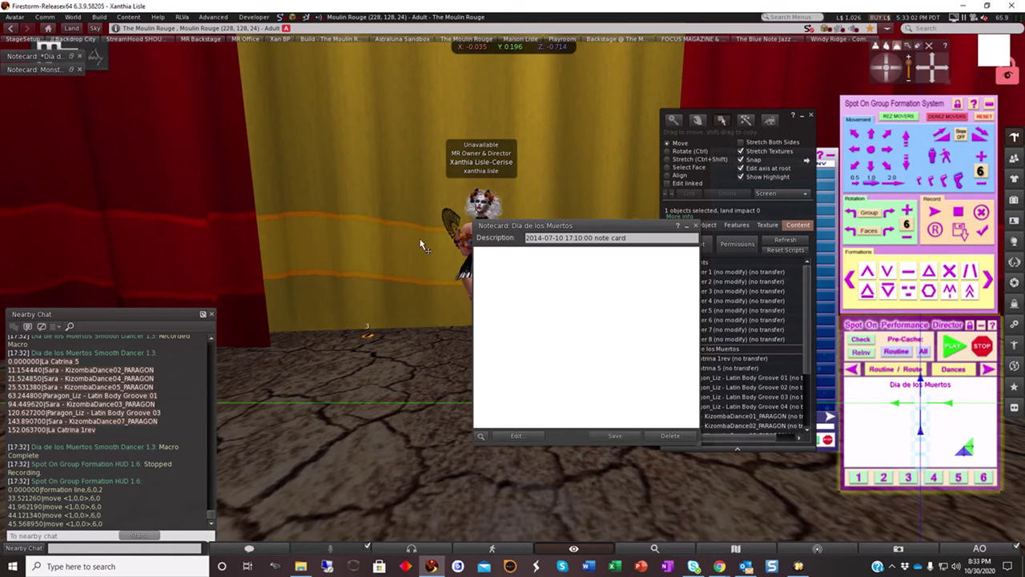
pyautogui.write('@group Girls|1,2,3')
pyautogui.press('Return')
pyautogui.write('@grou')
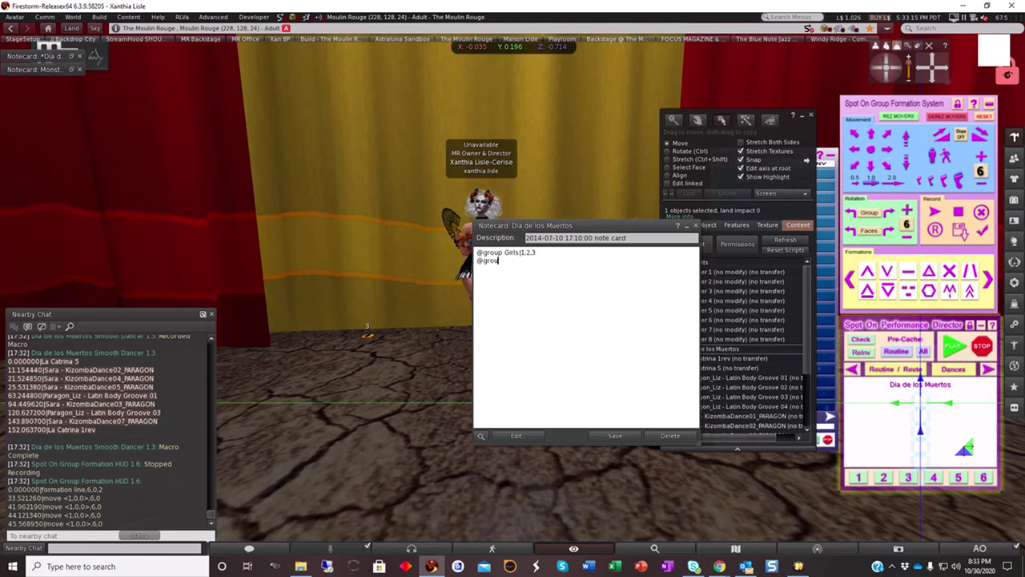
pyautogui.write('p reset')
pyautogui.press('Return')
pyautogui.write('@anklelock')
pyautogui.press('Return')
pyautogui.write('@precache')
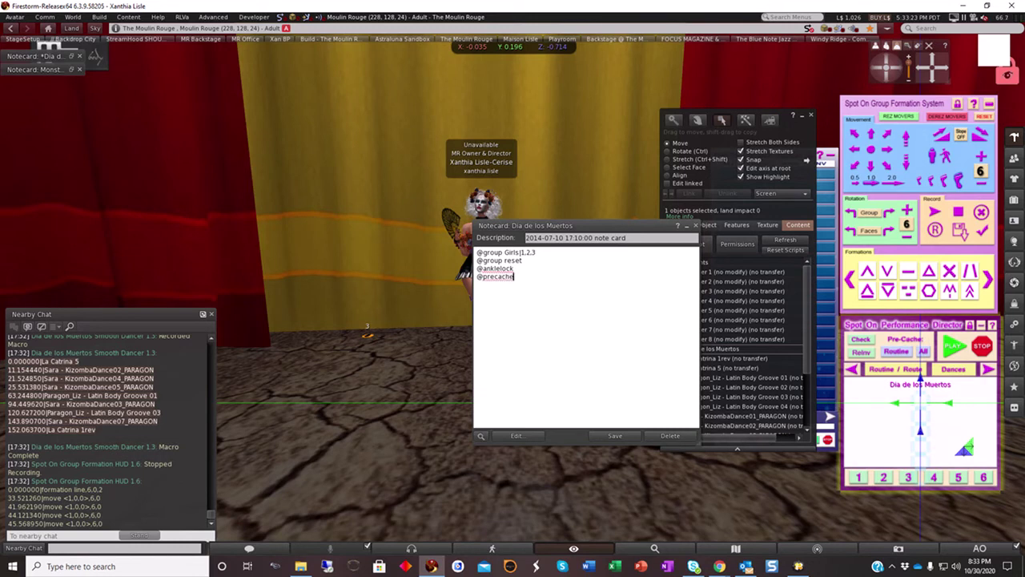
pyautogui.moveTo(521, 276); pyautogui.dragTo(458, 263)
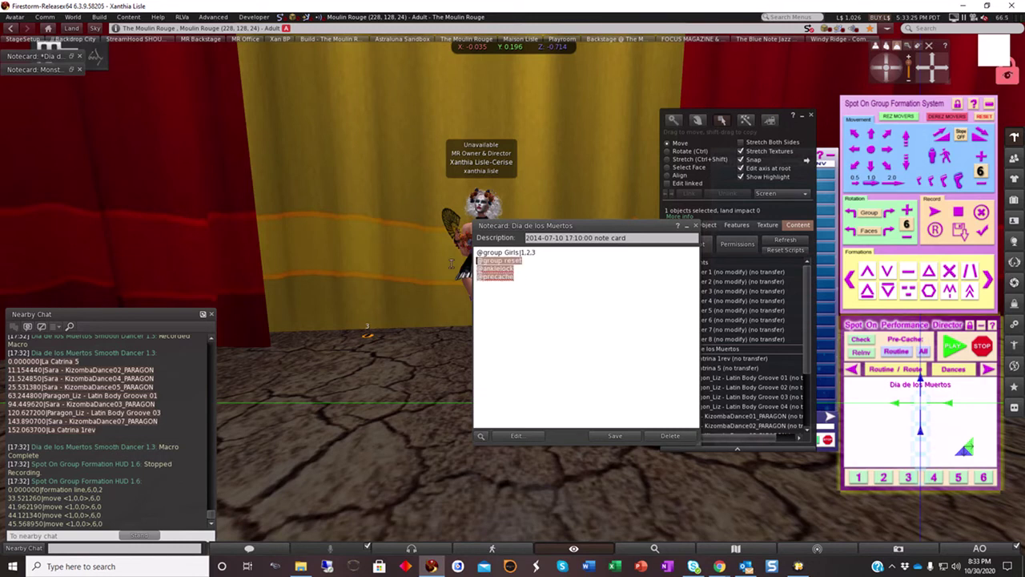
pyautogui.click(537, 278)
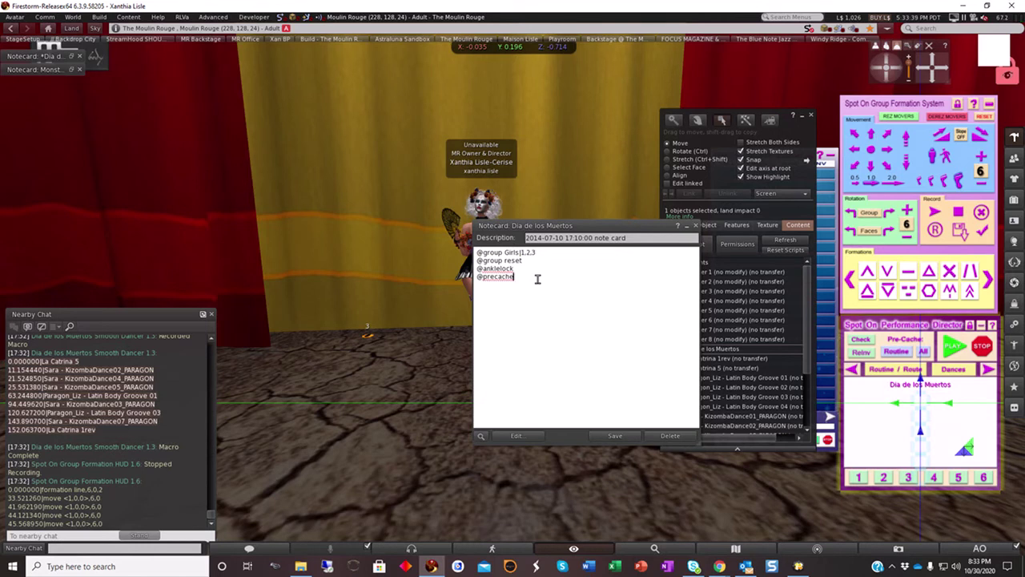
pyautogui.press('Up')
pyautogui.hotkey('shift', 'Home')
pyautogui.click(522, 276)
pyautogui.write('Girls=')
pyautogui.press('Return')
pyautogui.hotkey('ctrl', 'v')
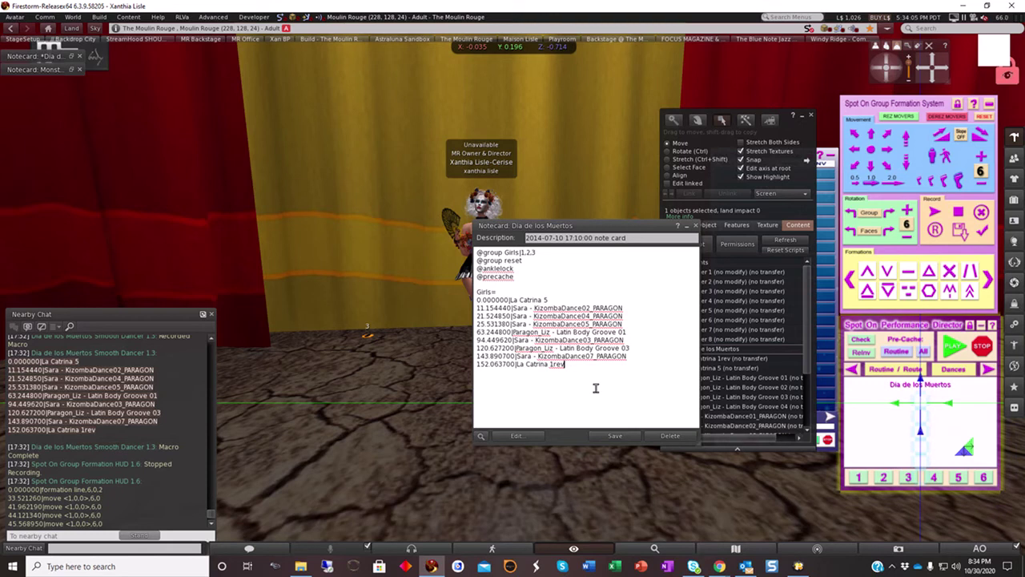
pyautogui.press('Return')
# Step: Find and open the AUTO FUNCTION FOR BARRE/SPOT ON notecard through an Inventory search
pyautogui.click(1014, 200)
pyautogui.write('auot')
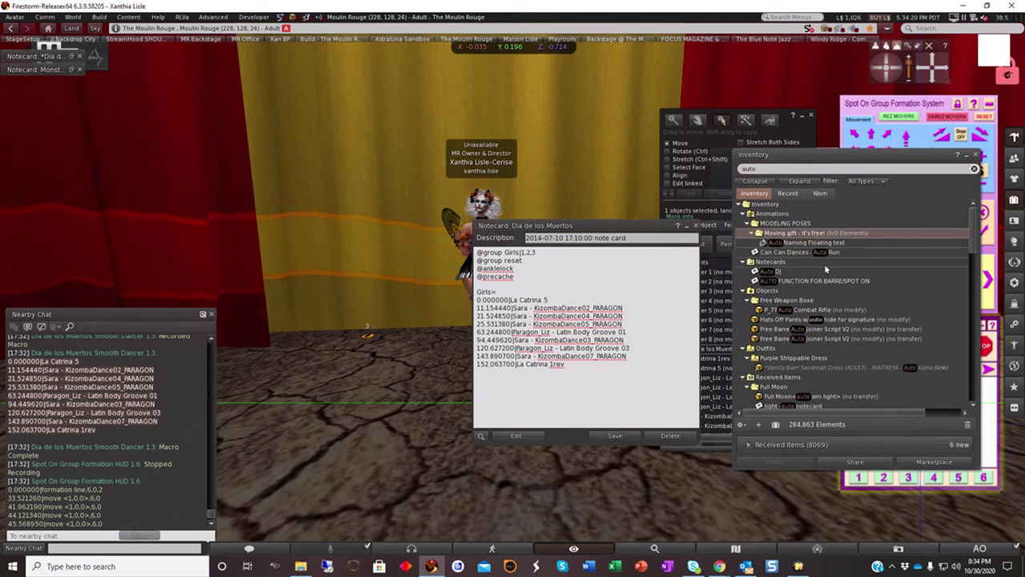
pyautogui.doubleClick(815, 280)
pyautogui.scroll(-6, 632, 296)
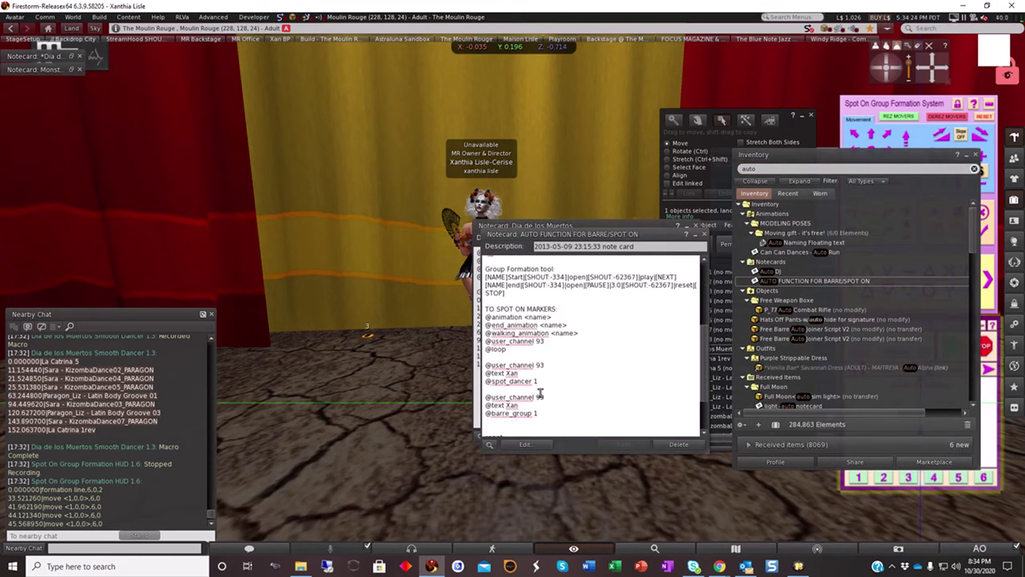
pyautogui.scroll(-2, 556, 393)
pyautogui.scroll(-1, 557, 392)
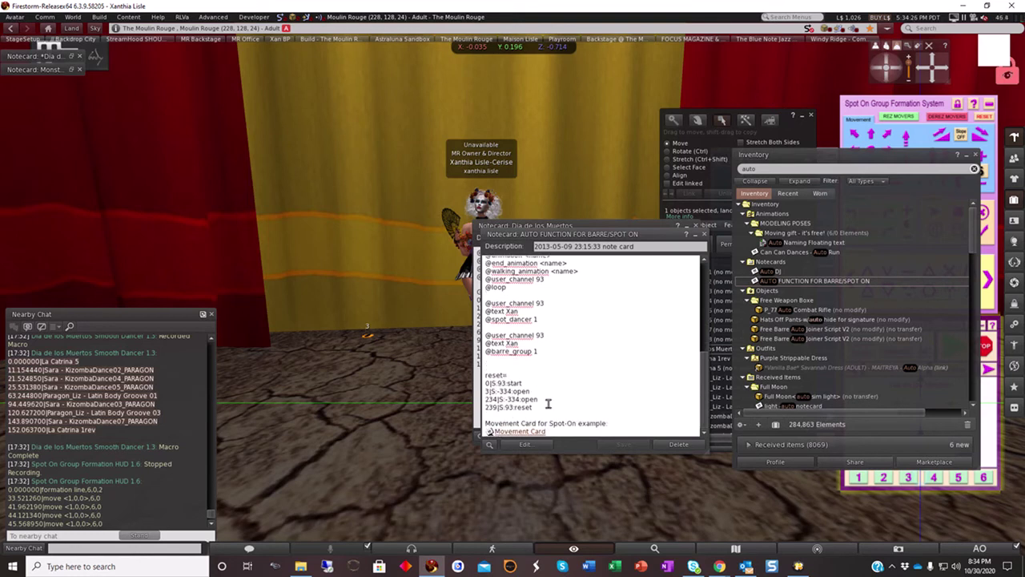
# Step: Copy its reset= block and paste it at the end of the Dia de los Muertos notecard
pyautogui.moveTo(546, 407); pyautogui.dragTo(476, 374)
pyautogui.rightClick(504, 387)
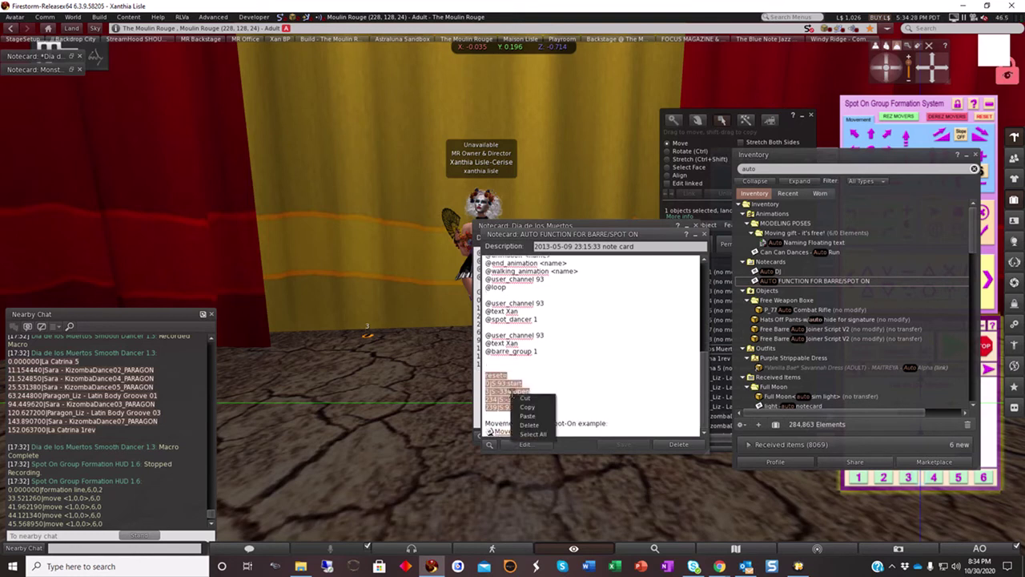
pyautogui.click(526, 407)
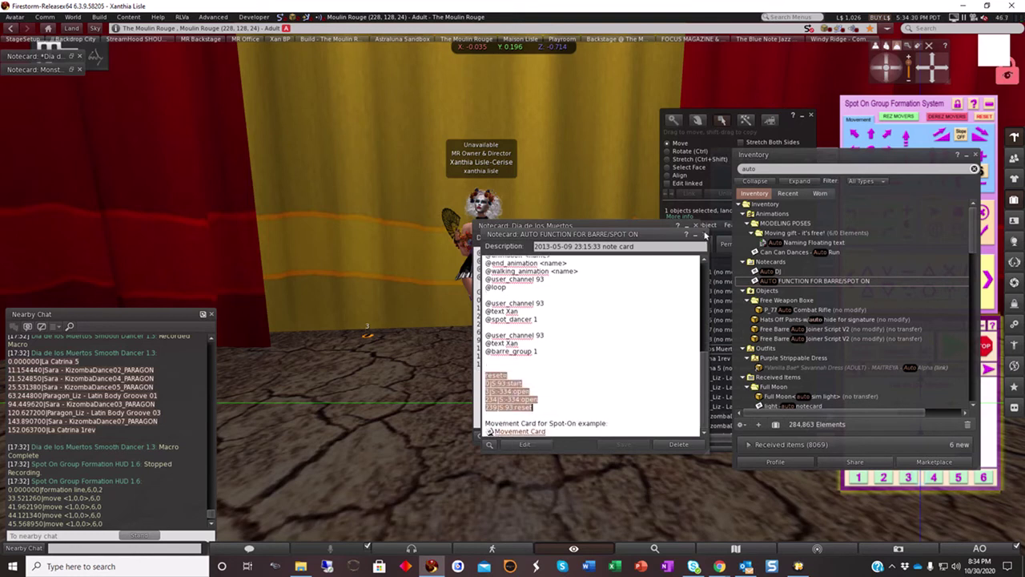
pyautogui.click(707, 234)
pyautogui.click(515, 378)
pyautogui.hotkey('ctrl', 'v')
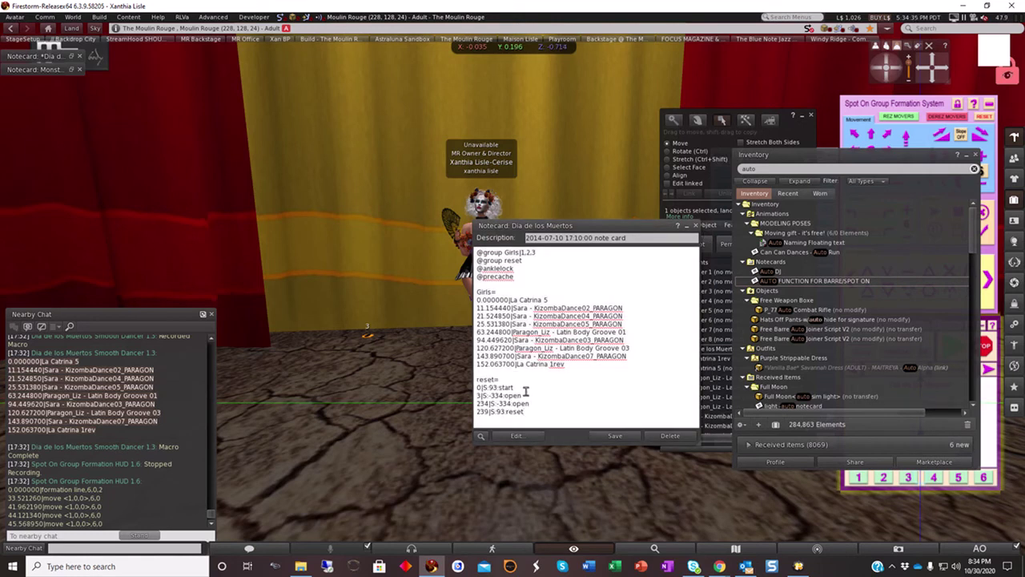
# Step: Retime the reset block's second open and reset lines to 160 and 163, then save and close the notecard
pyautogui.moveTo(516, 387); pyautogui.dragTo(464, 389)
pyautogui.click(975, 158)
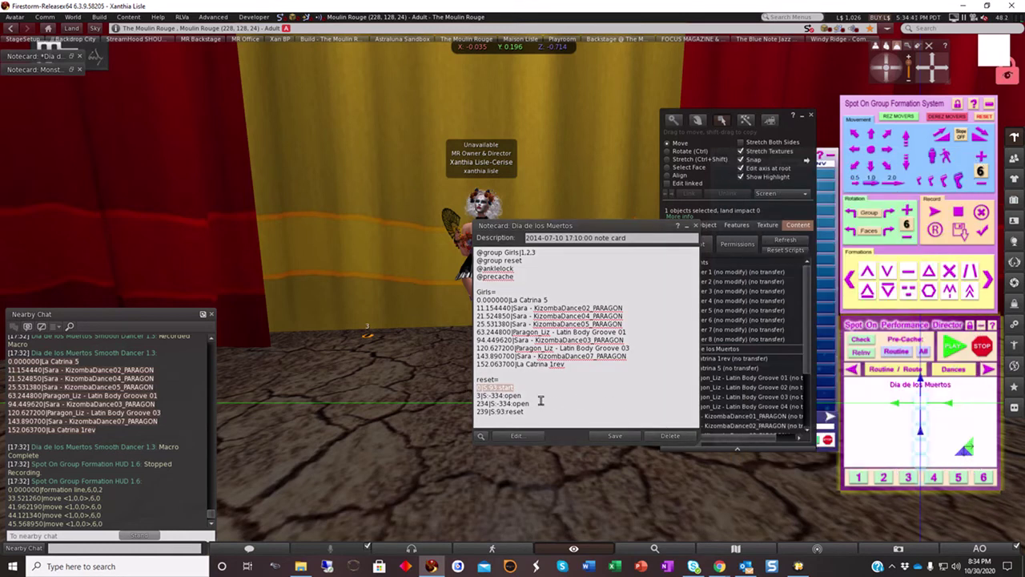
pyautogui.moveTo(528, 395); pyautogui.dragTo(463, 396)
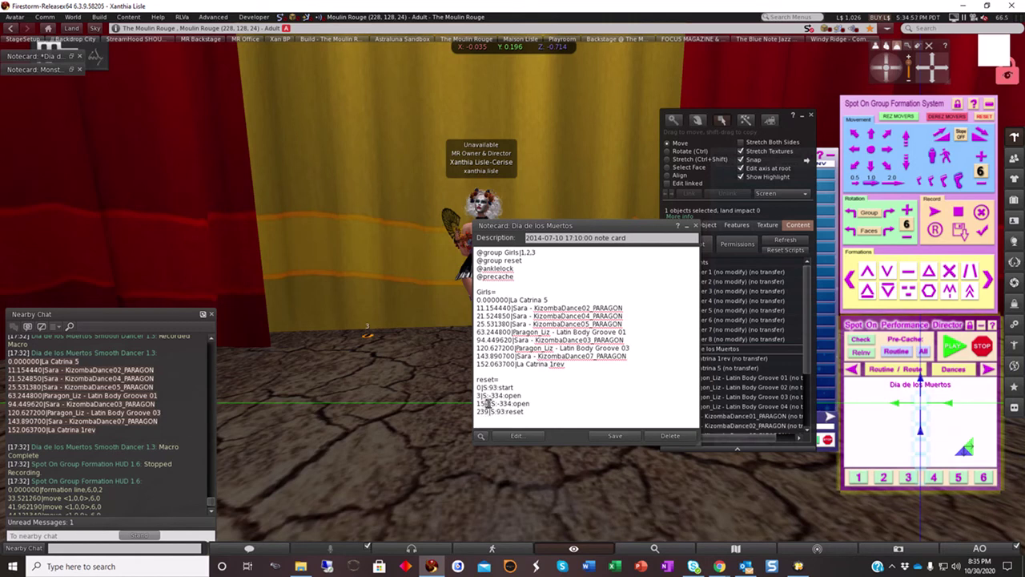
pyautogui.doubleClick(483, 404)
pyautogui.write('160')
pyautogui.click(613, 436)
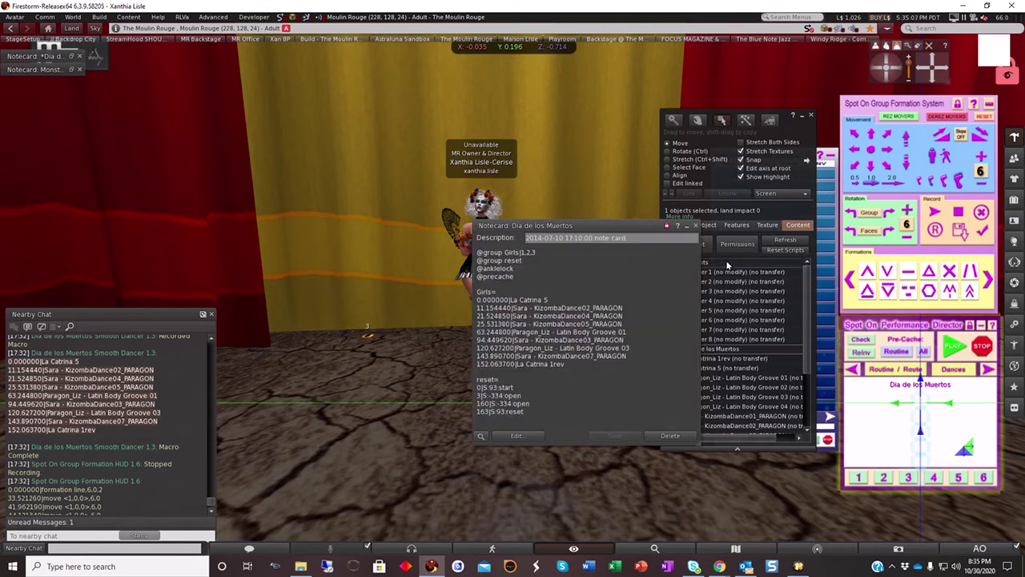
pyautogui.click(695, 226)
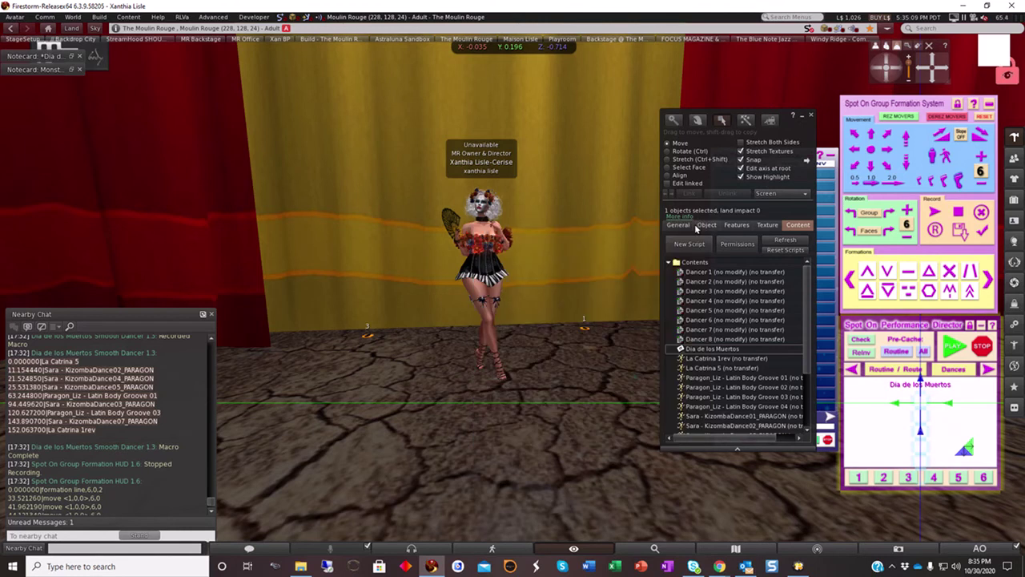
# Step: Close the Build window and load Dia de los Muertos on the Spot On Performance Director, enabling AnkleLock
pyautogui.click(810, 116)
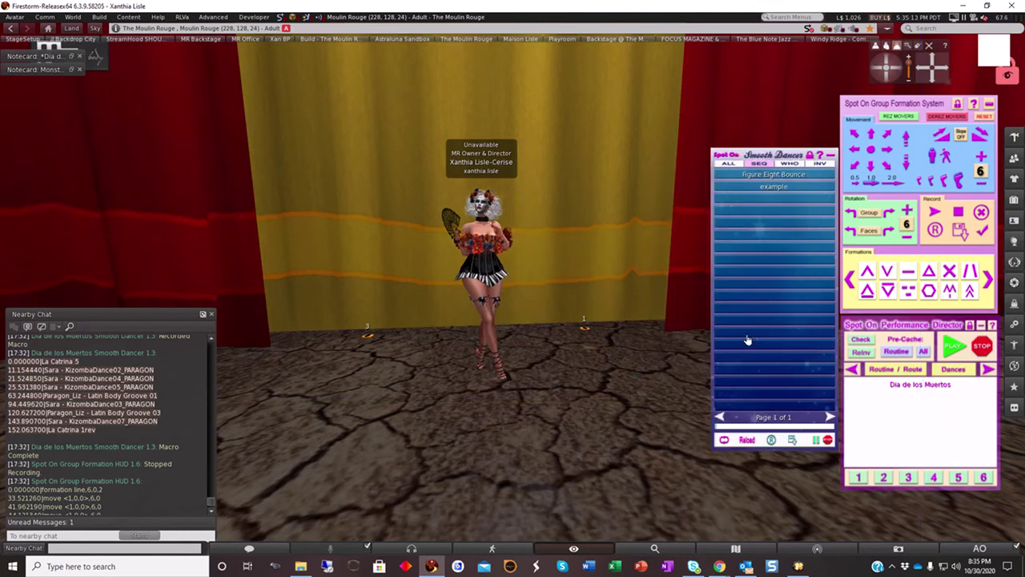
pyautogui.scroll(-2, 147, 437)
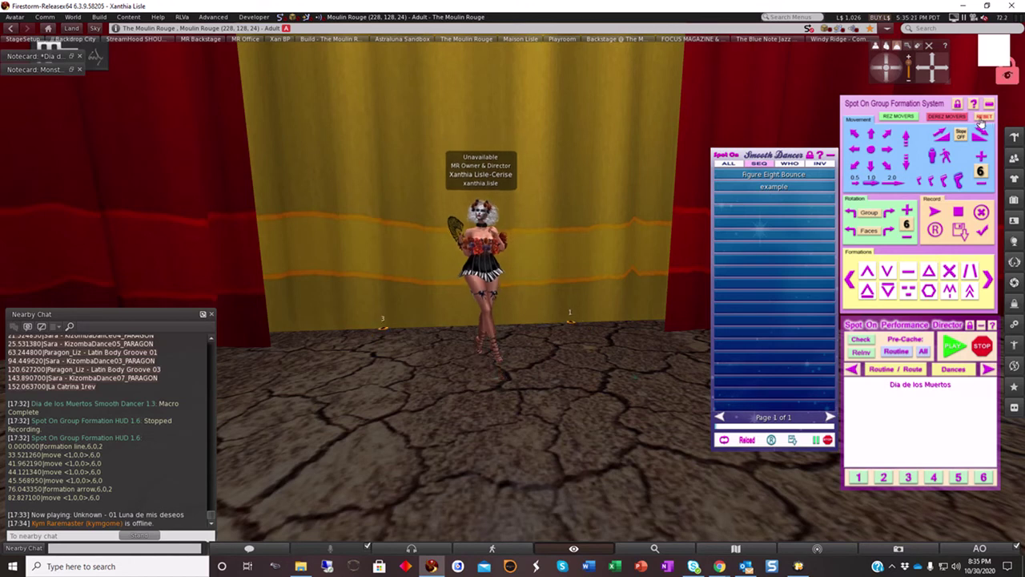
pyautogui.scroll(5, 641, 221)
pyautogui.scroll(4, 640, 221)
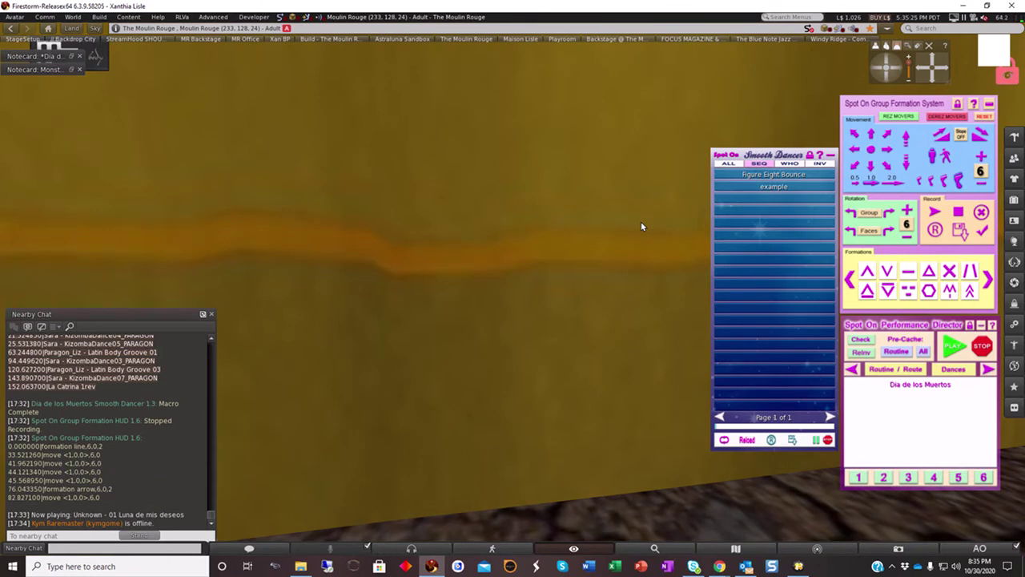
pyautogui.scroll(-8, 641, 226)
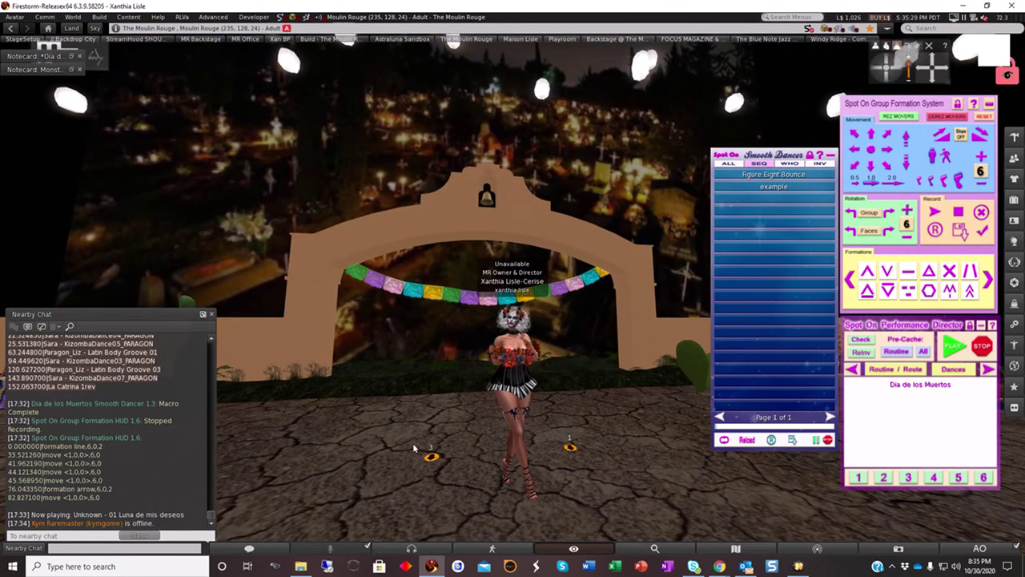
pyautogui.click(889, 388)
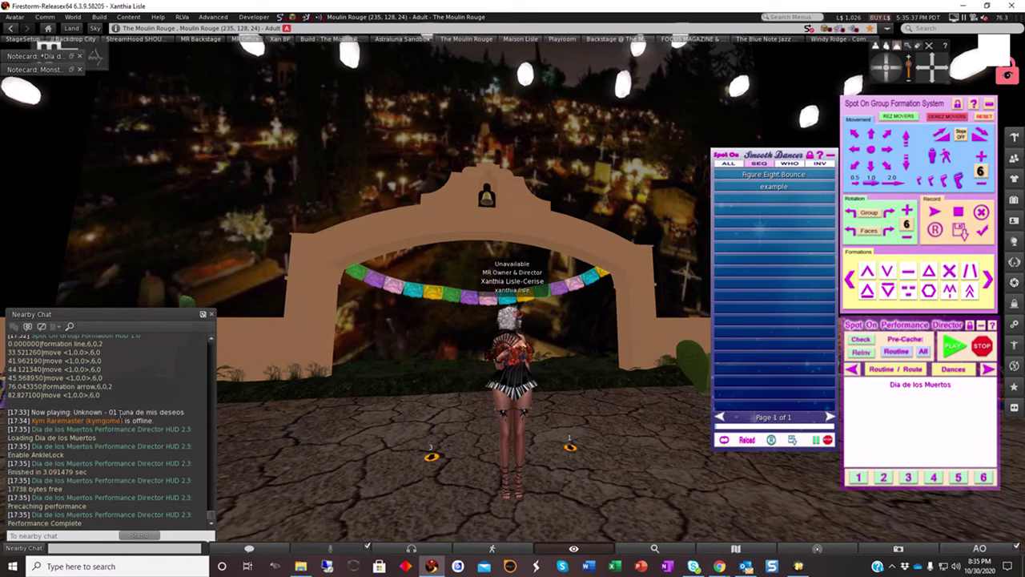
pyautogui.scroll(1, 114, 396)
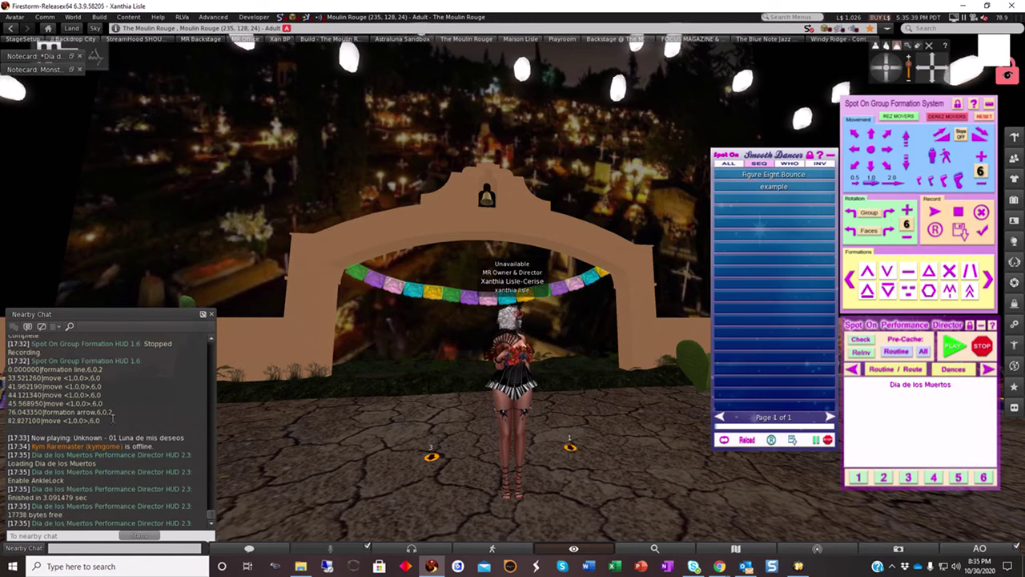
# Step: Copy the recorded formation and move lines from chat
pyautogui.moveTo(99, 421); pyautogui.dragTo(10, 369)
pyautogui.rightClick(40, 384)
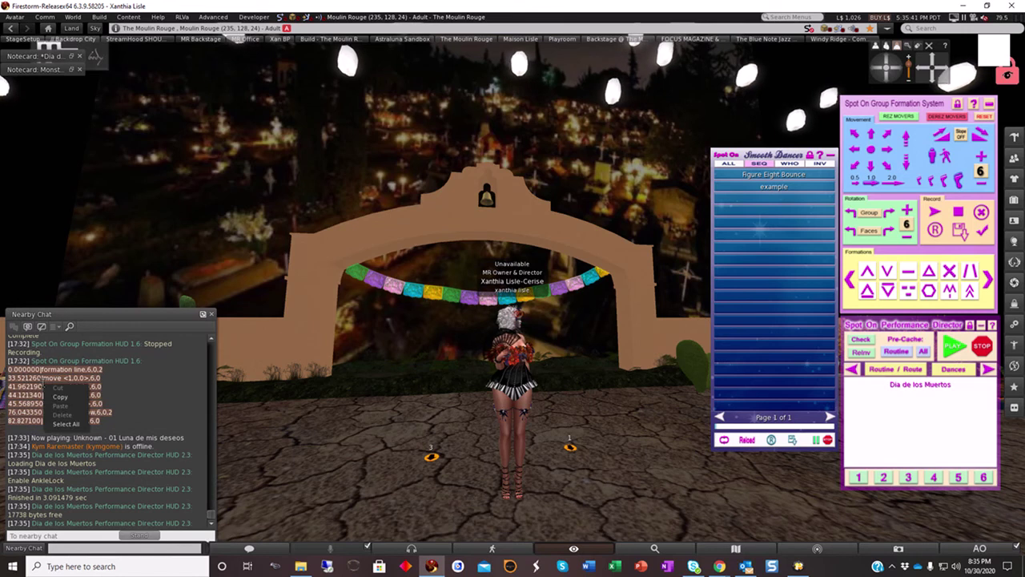
pyautogui.click(64, 399)
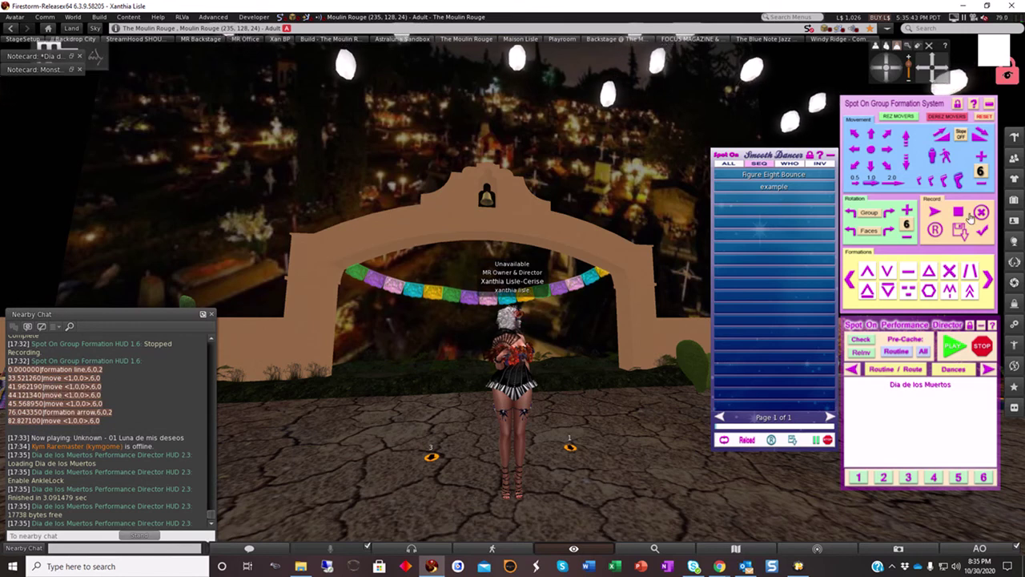
# Step: Create a new Inventory notecard named 0DiaMuertos
pyautogui.click(1014, 199)
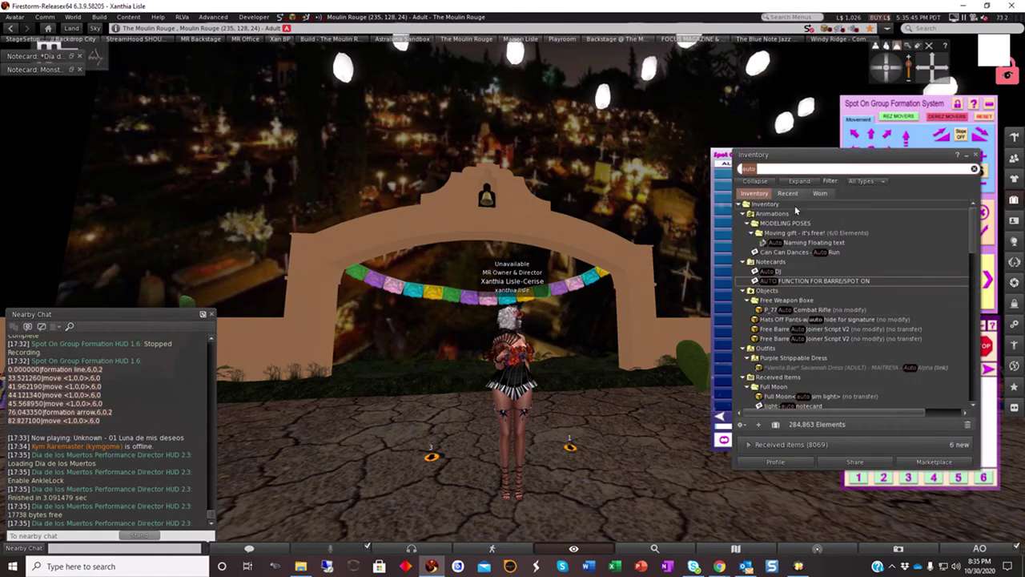
pyautogui.click(974, 168)
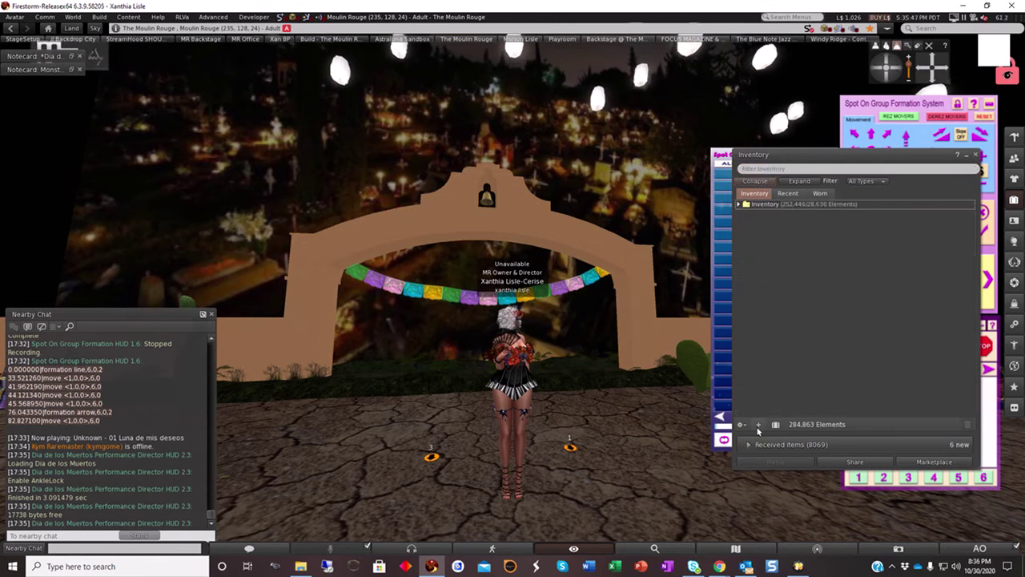
pyautogui.click(787, 193)
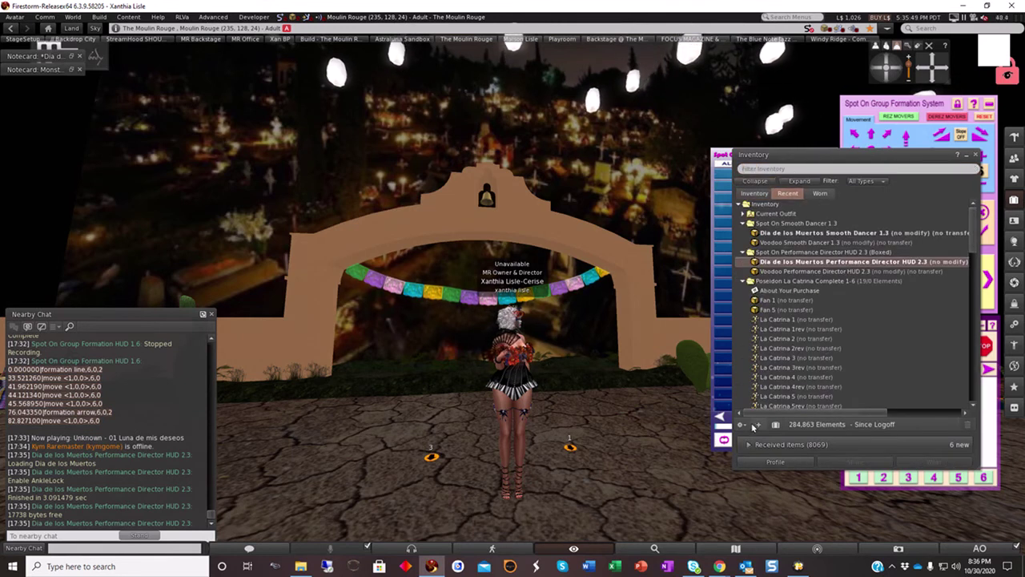
pyautogui.rightClick(752, 352)
pyautogui.click(785, 387)
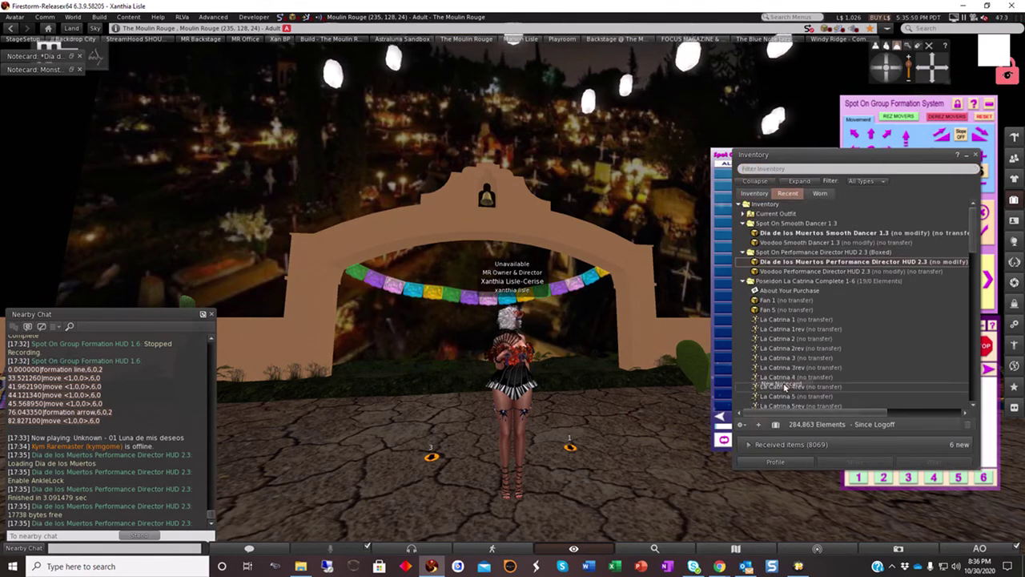
pyautogui.write('DiaMuertos')
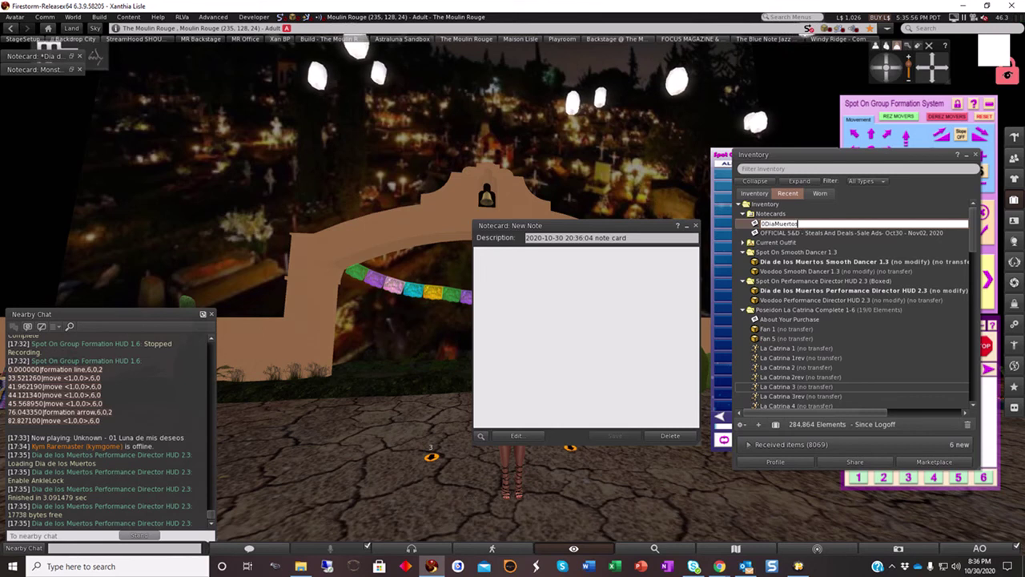
pyautogui.press('Return')
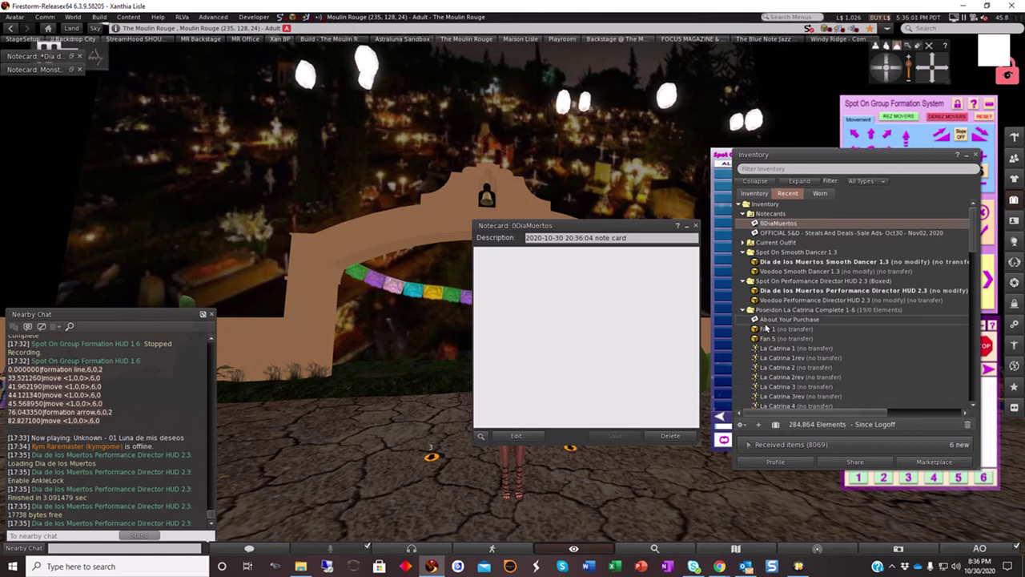
# Step: Paste the seven formation and move lines into 0DiaMuertos, save it, and close it
pyautogui.click(616, 283)
pyautogui.hotkey('ctrl', 'v')
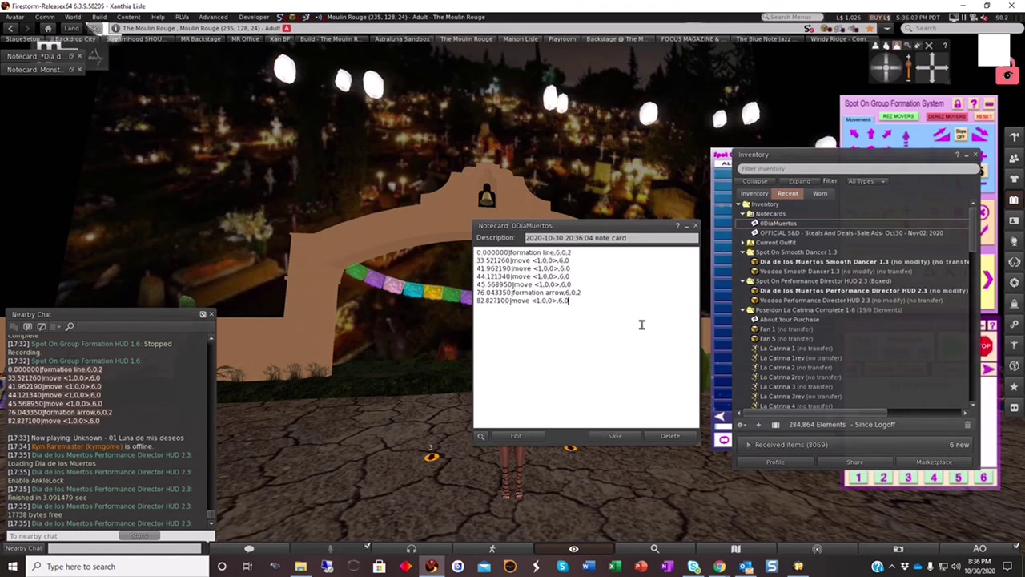
pyautogui.click(615, 435)
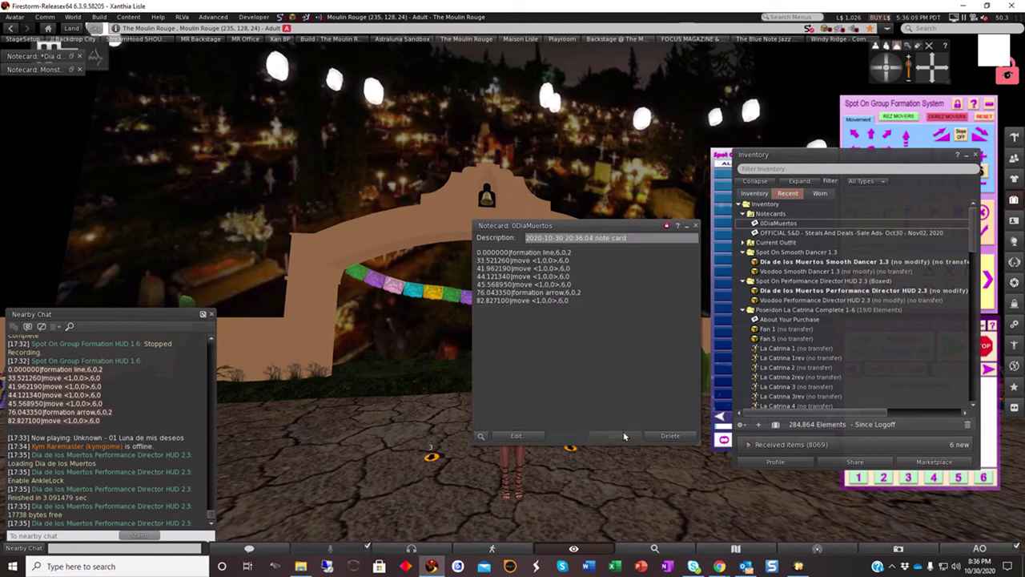
pyautogui.click(486, 253)
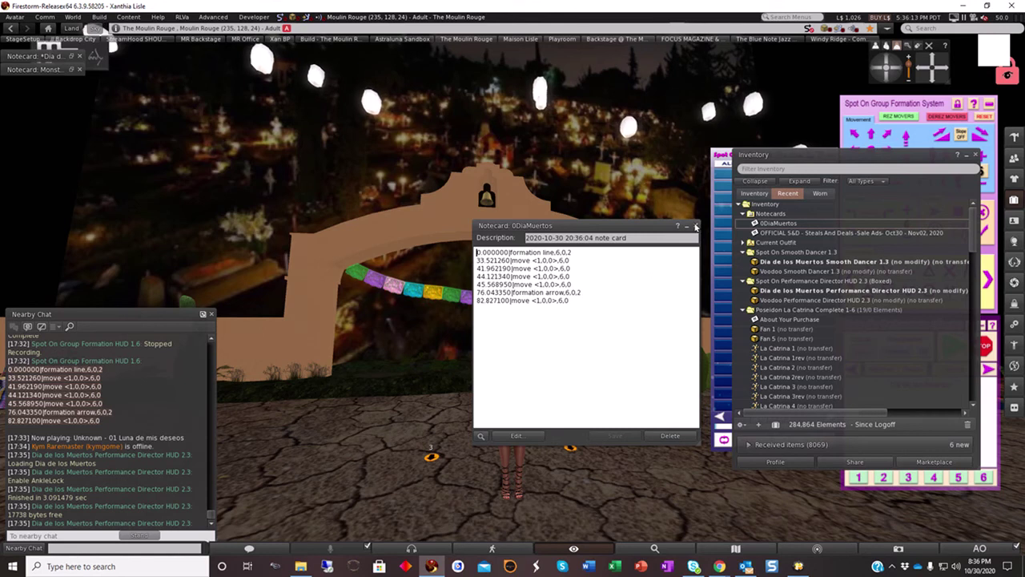
pyautogui.click(695, 227)
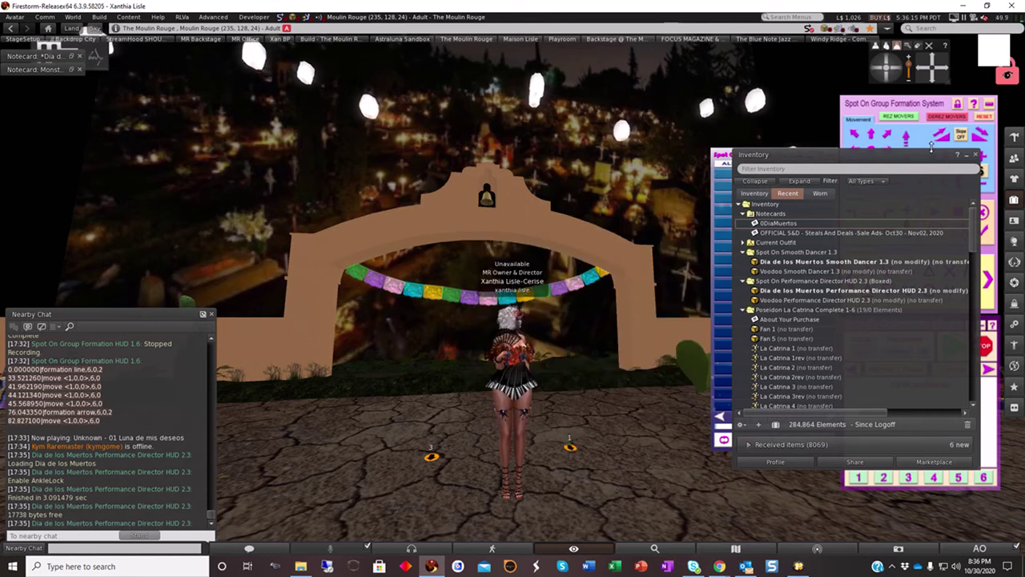
# Step: Open the Group Formation HUD's edit window beside the Inventory
pyautogui.moveTo(895, 156); pyautogui.dragTo(683, 144)
pyautogui.rightClick(942, 205)
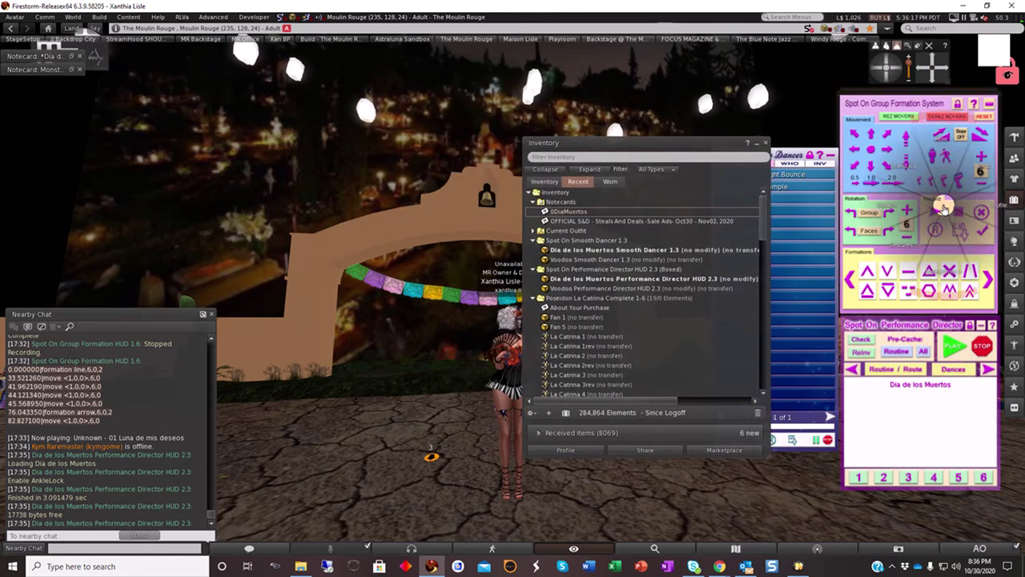
pyautogui.click(968, 224)
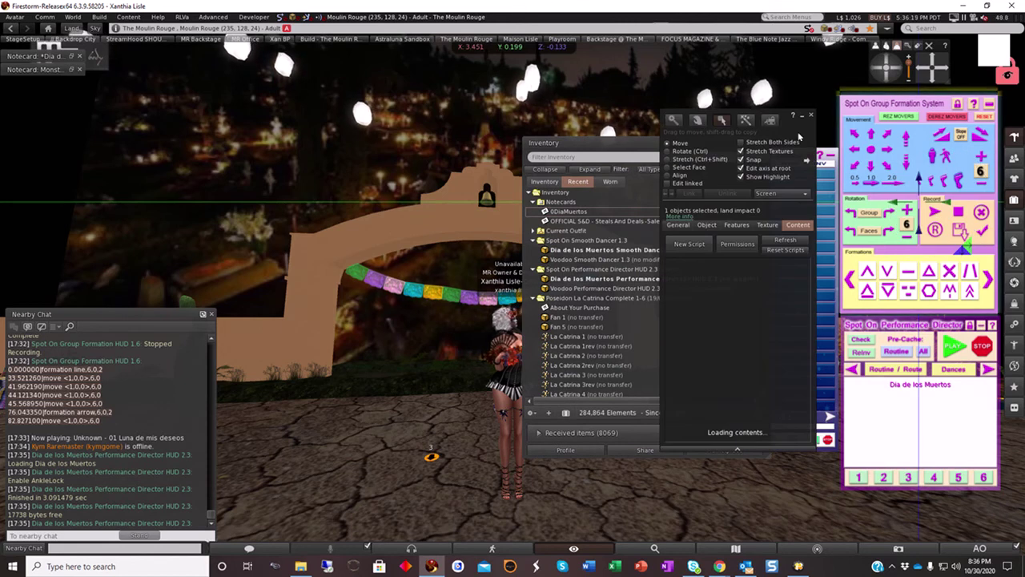
pyautogui.moveTo(823, 144); pyautogui.dragTo(921, 152)
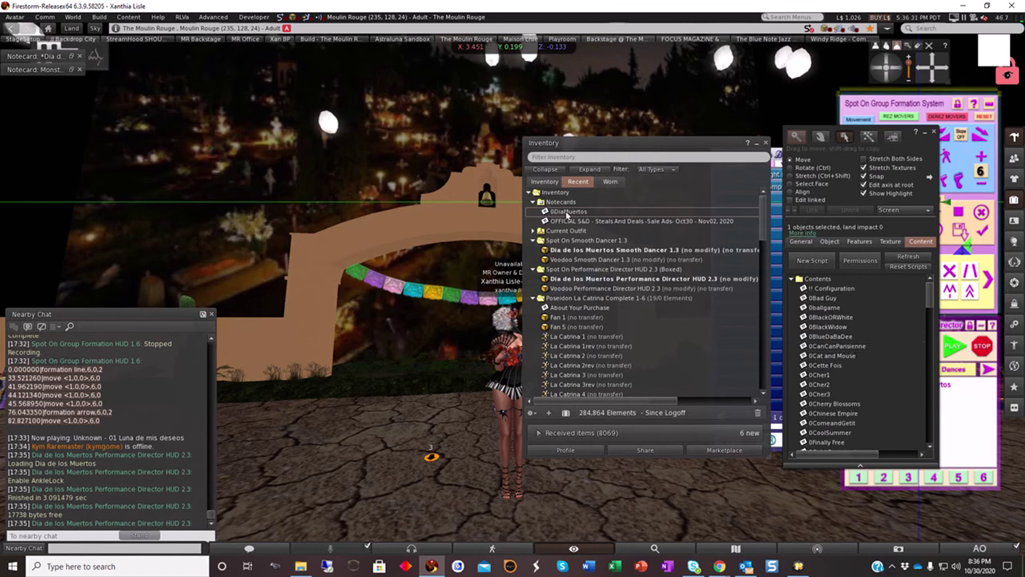
# Step: Drag 0DiaMuertos into the HUD's contents, then close the Inventory and edit windows
pyautogui.moveTo(567, 214); pyautogui.dragTo(815, 321)
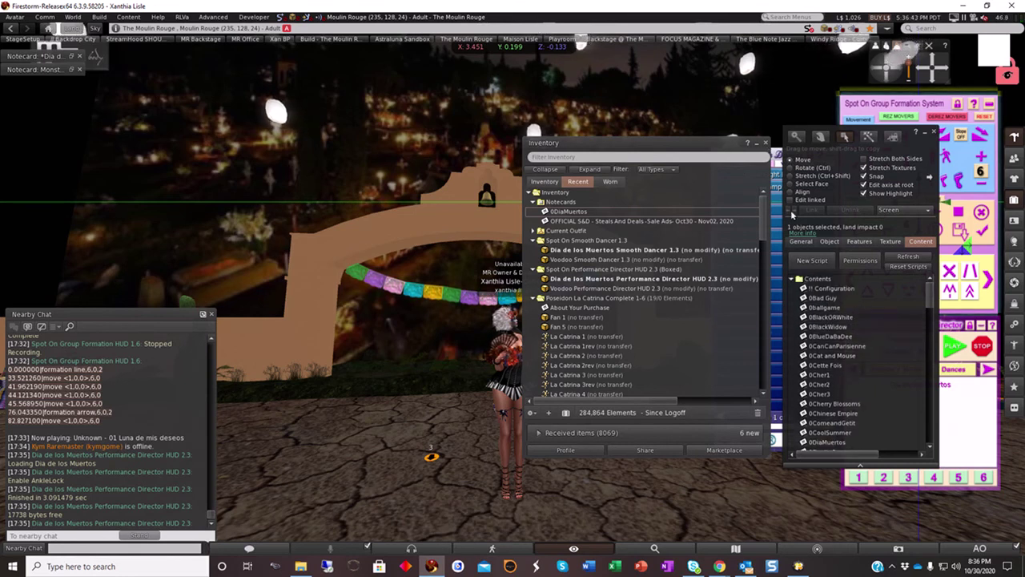
pyautogui.scroll(-1, 827, 431)
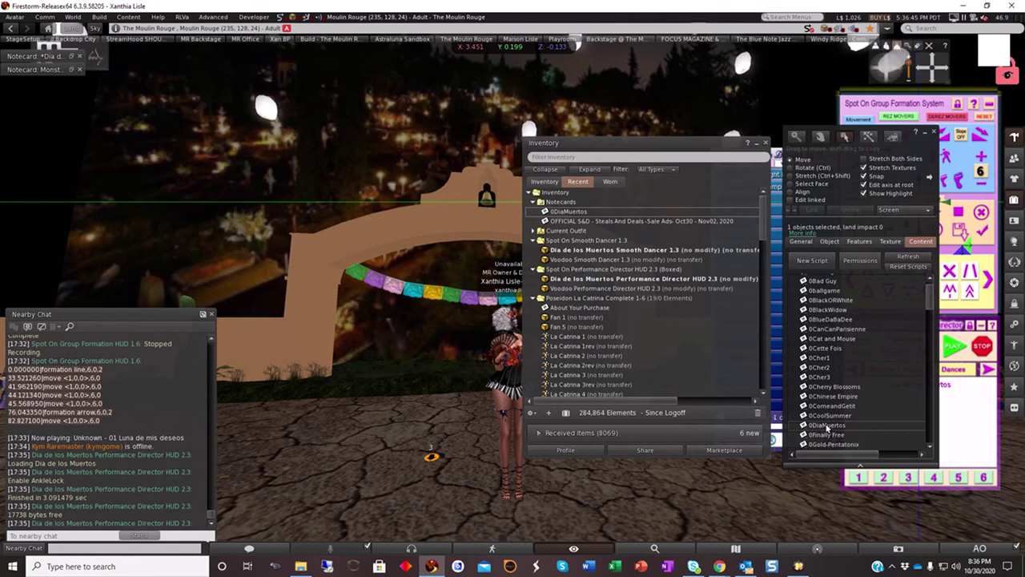
pyautogui.click(827, 425)
pyautogui.click(765, 142)
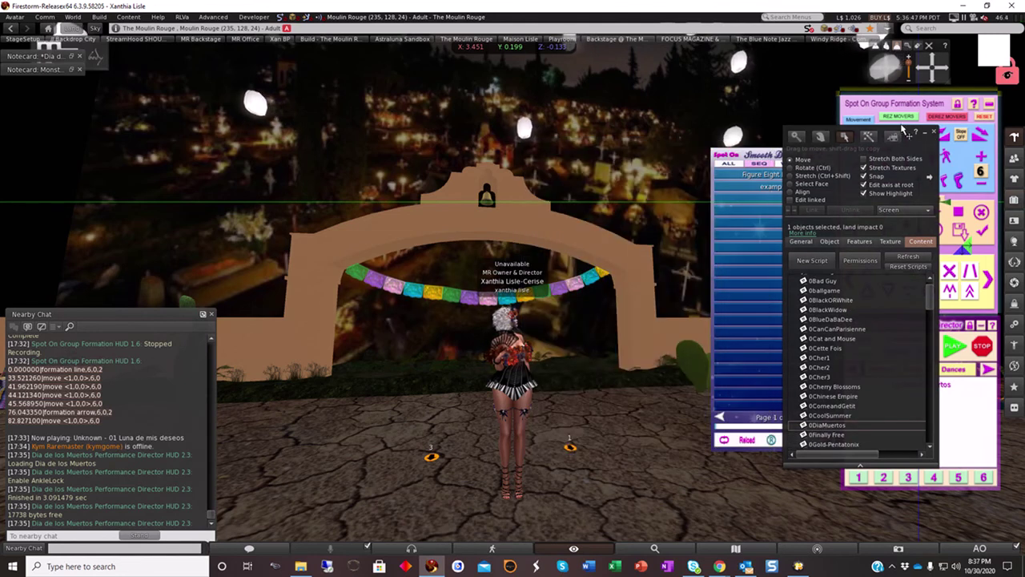
pyautogui.click(932, 132)
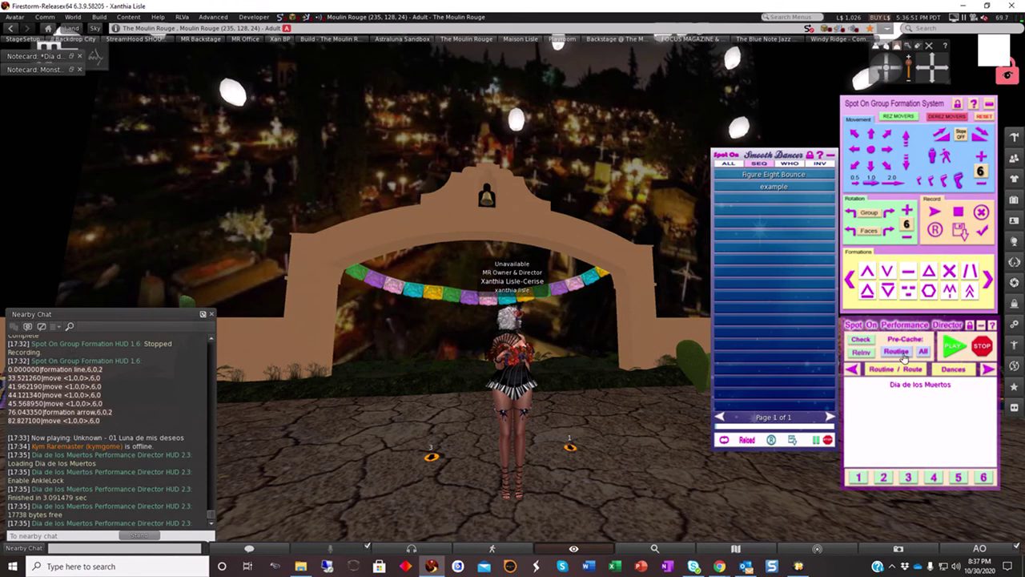
# Step: Scroll the Nearby Chat to the bottom
pyautogui.scroll(-3, 212, 499)
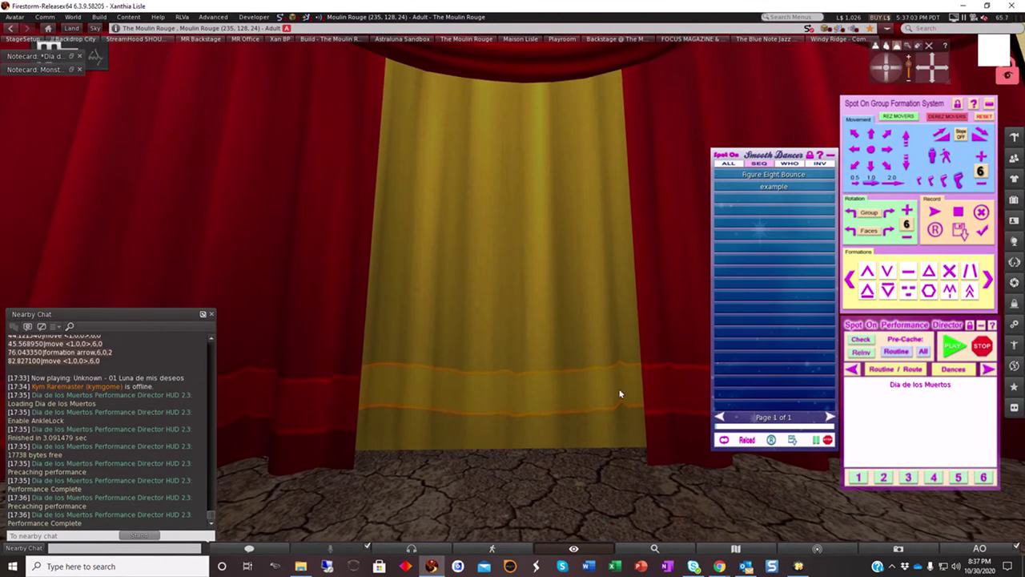
# Step: Bring the YouTube browser forward and go back to Carlos Rivera's 'Recuérdame' video
pyautogui.moveTo(719, 566)
pyautogui.click(869, 524)
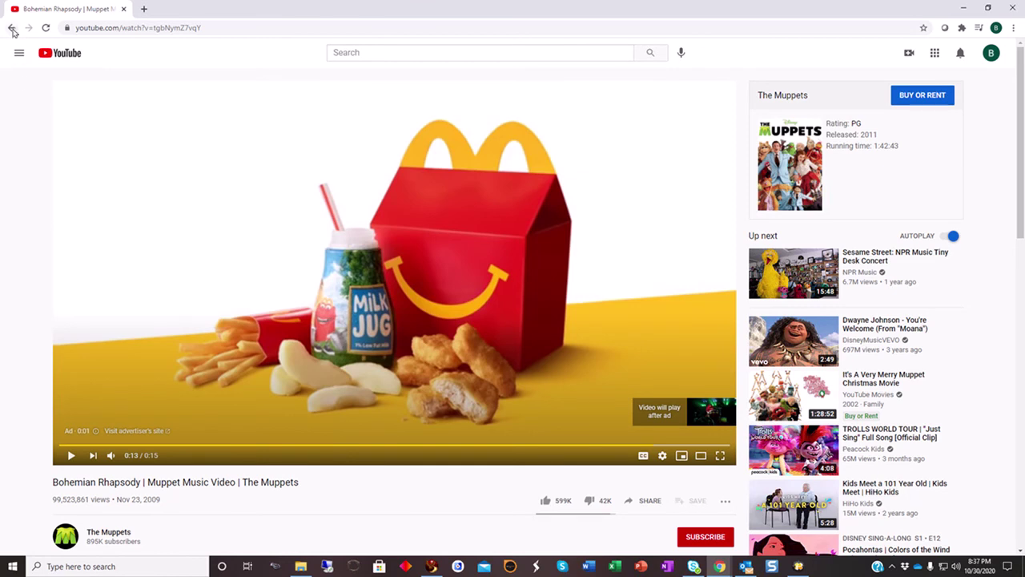
pyautogui.click(12, 29)
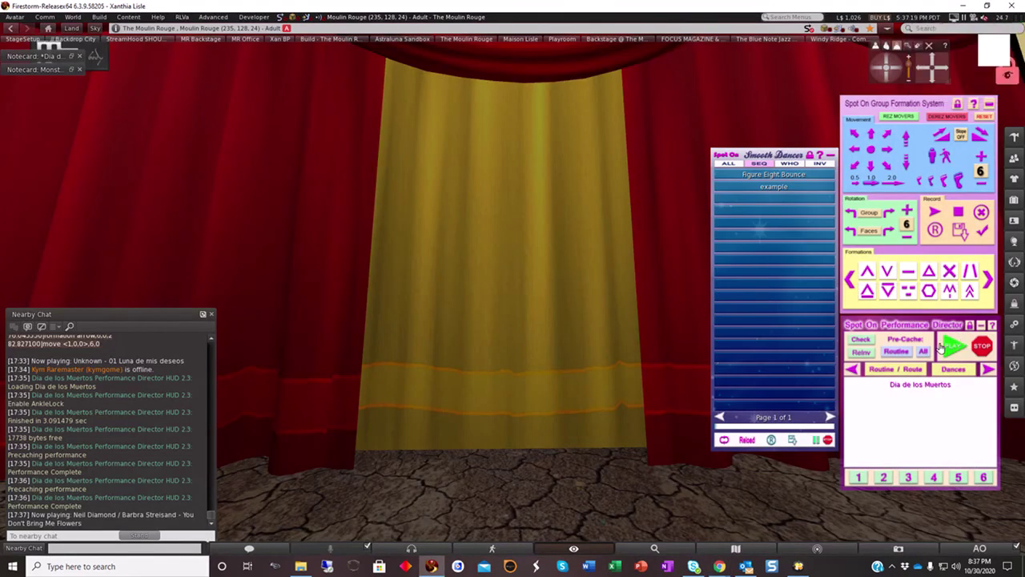
# Step: Start the Performance Director playback, pause the Recuérdame video, minimize Chrome, then stop the performance
pyautogui.click(950, 346)
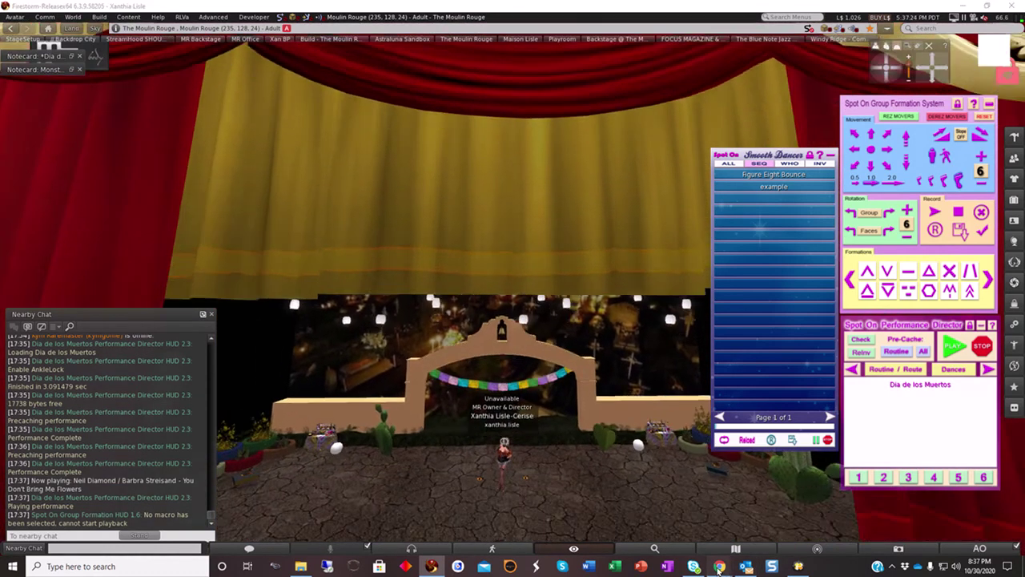
pyautogui.moveTo(719, 567)
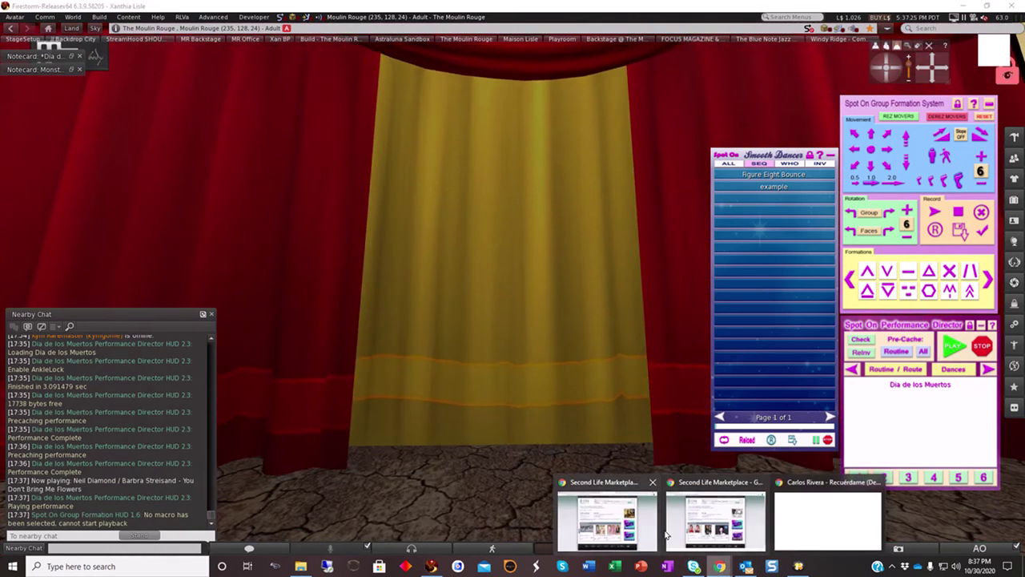
pyautogui.click(825, 513)
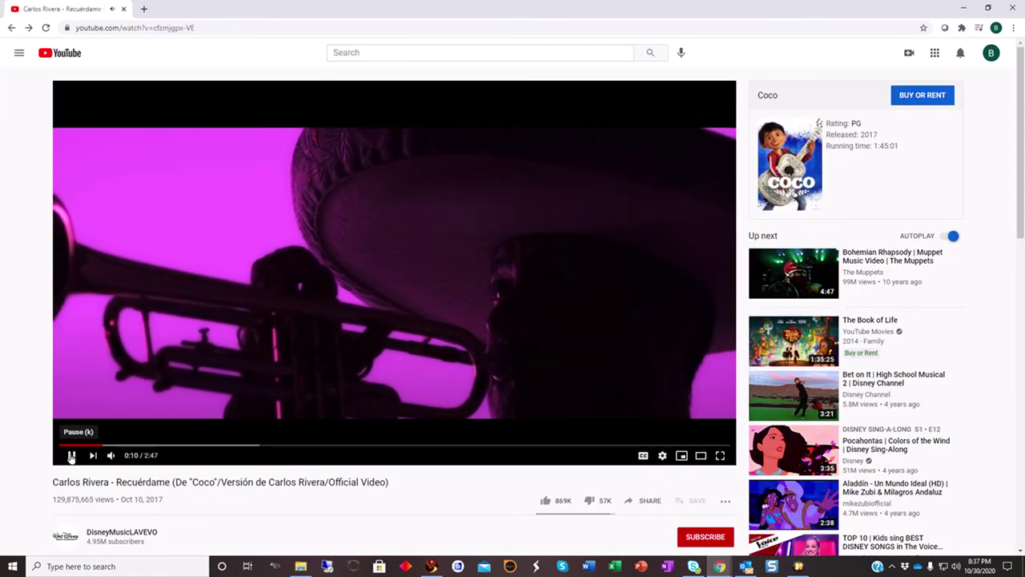
pyautogui.click(70, 455)
pyautogui.click(961, 9)
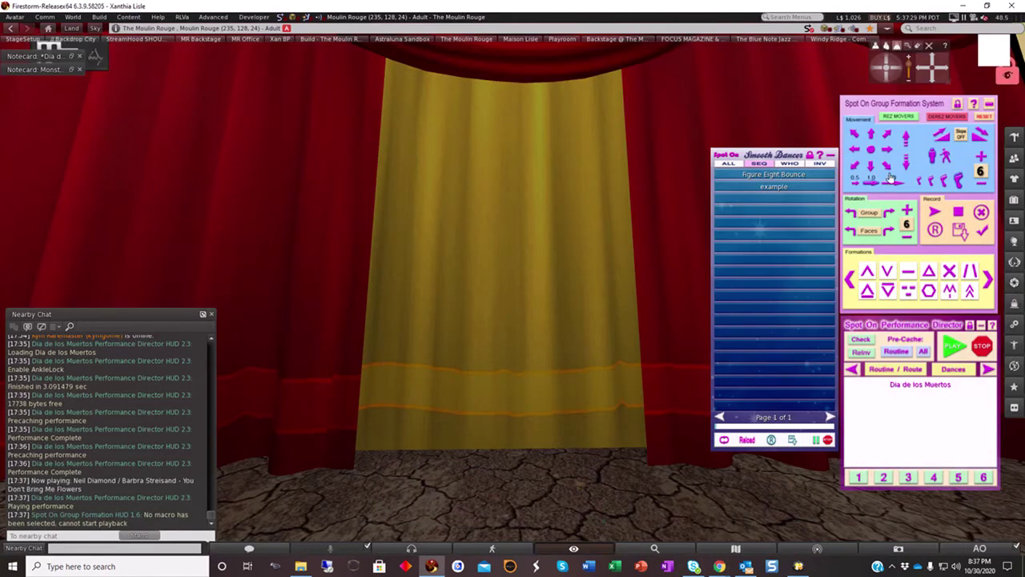
pyautogui.click(984, 347)
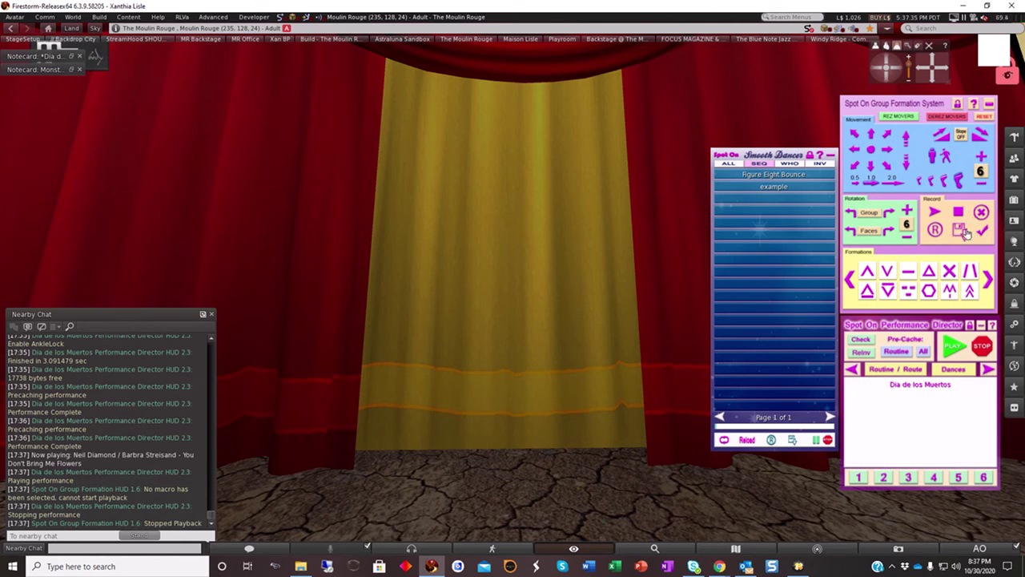
# Step: Page through the Select a Macro list three times and load the 0DiaMuertos macro
pyautogui.click(982, 232)
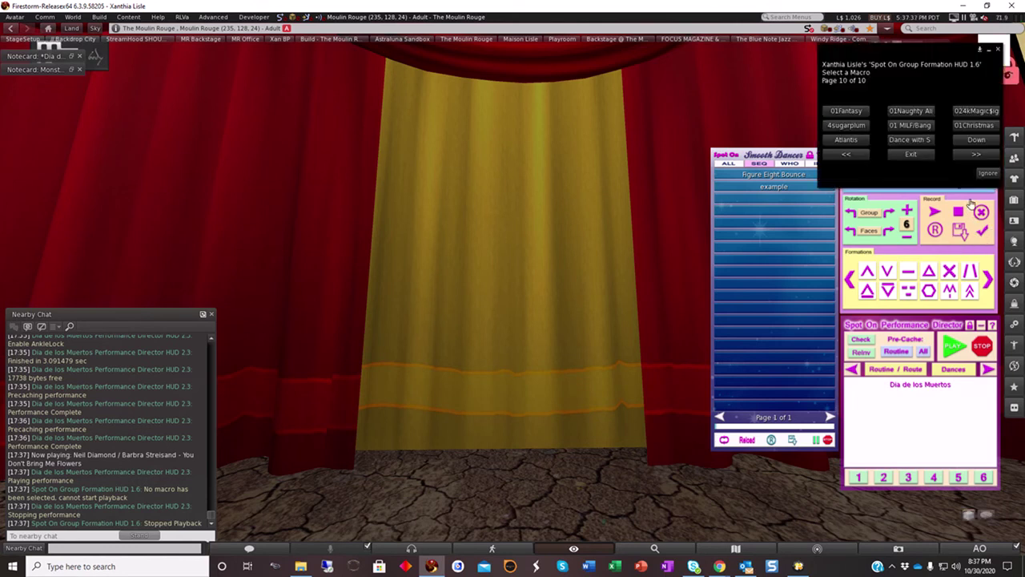
pyautogui.click(963, 155)
pyautogui.click(963, 155)
pyautogui.click(963, 154)
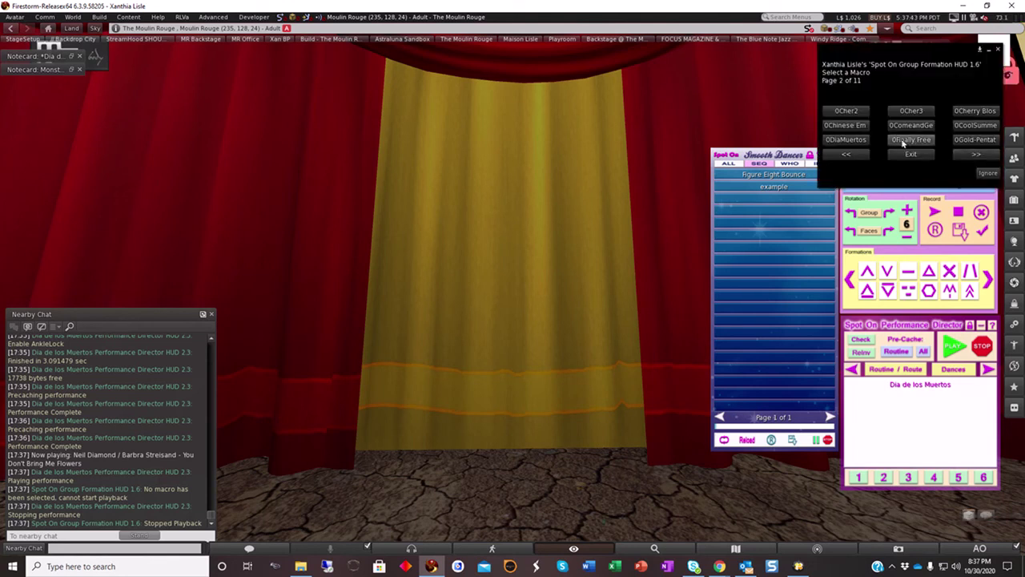
pyautogui.click(851, 141)
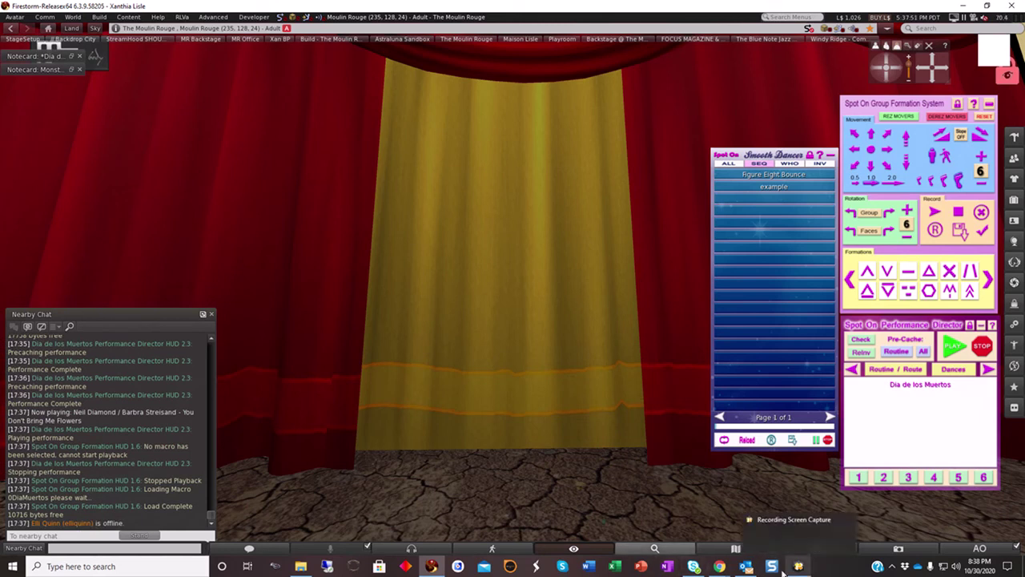
# Step: Bring the Recuérdame video forward and press PLAY on the Spot On Performance Director
pyautogui.moveTo(719, 567)
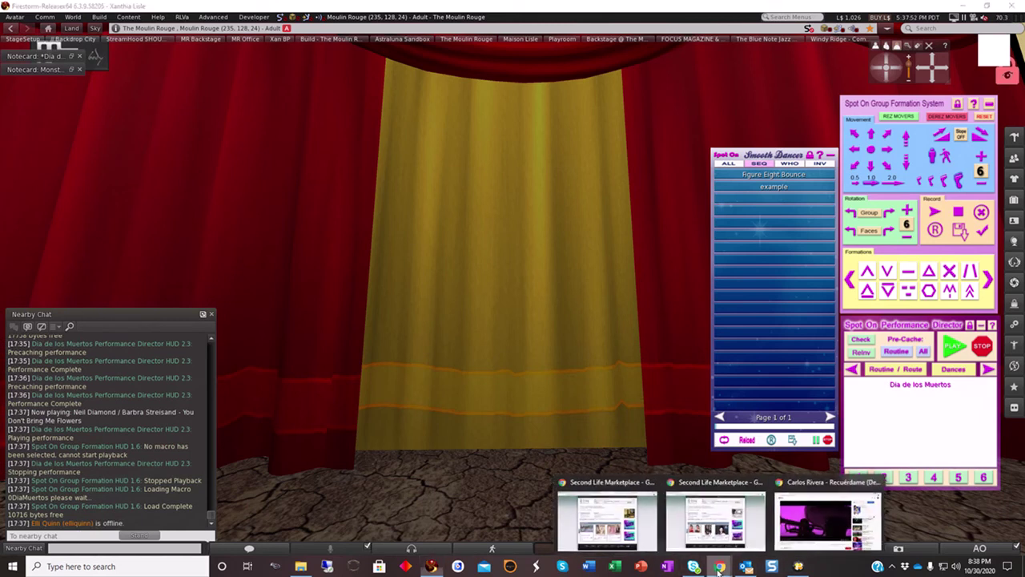
pyautogui.click(804, 477)
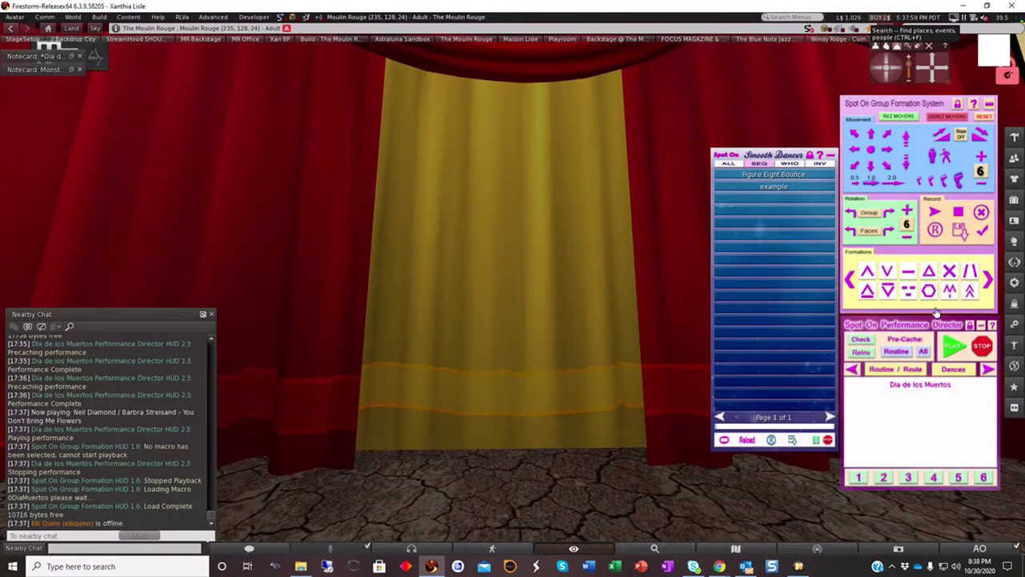
pyautogui.click(954, 349)
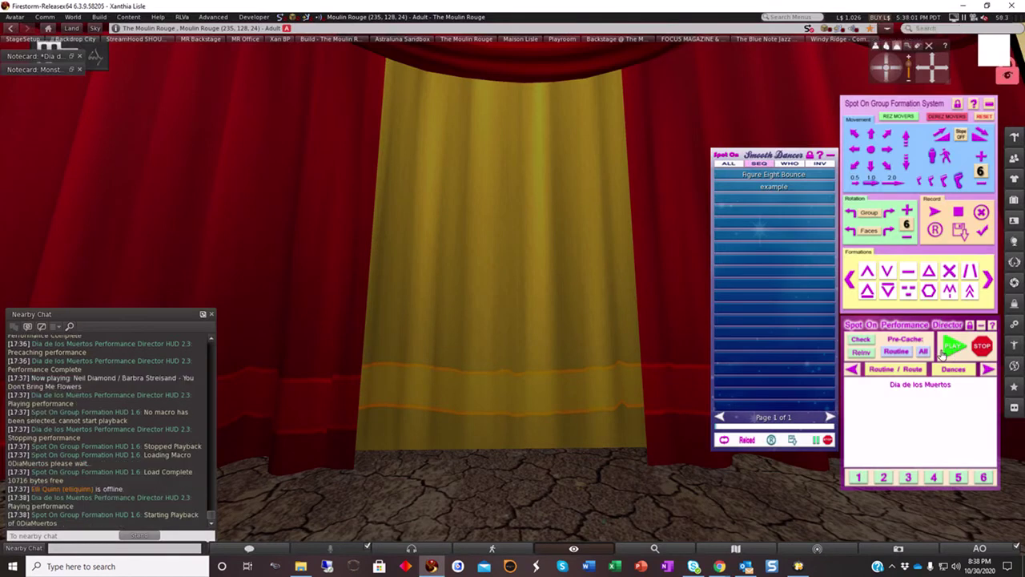